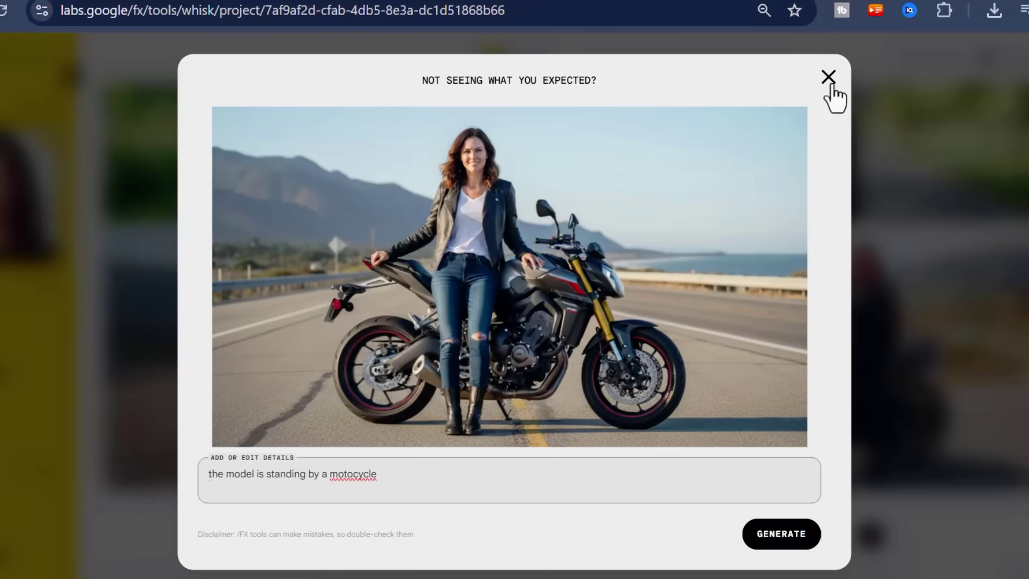
# Step: Close the 'Not seeing what you expected?' window and scroll the gallery to the motorcycle images
pyautogui.click(831, 84)
pyautogui.scroll(2, 523, 329)
pyautogui.scroll(-4, 533, 340)
pyautogui.scroll(2, 382, 461)
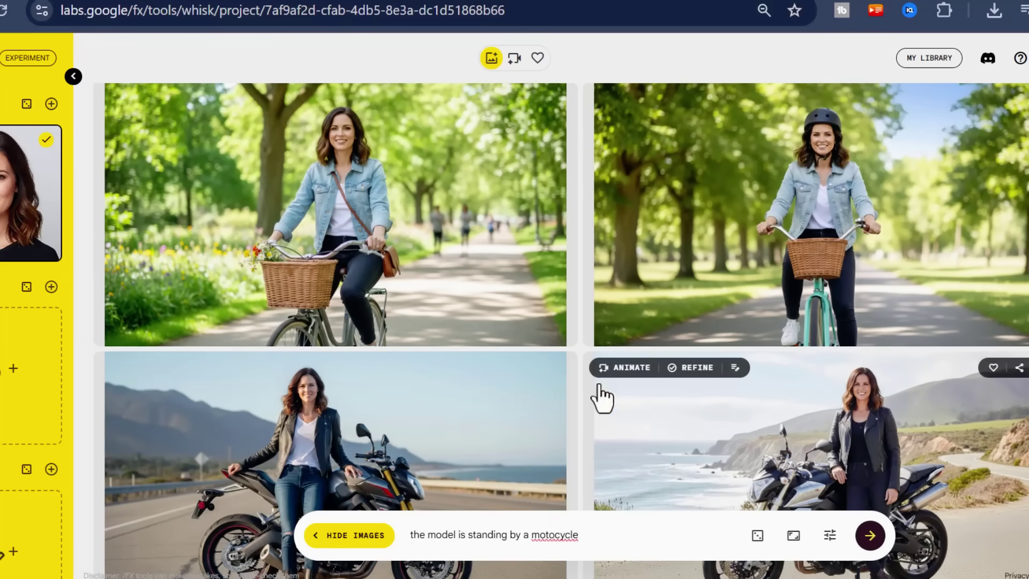
# Step: Animate the left motorcycle image so she says 'Nothing like racing in a sunny day with good vibes.'
pyautogui.click(536, 400)
pyautogui.write('she sa')
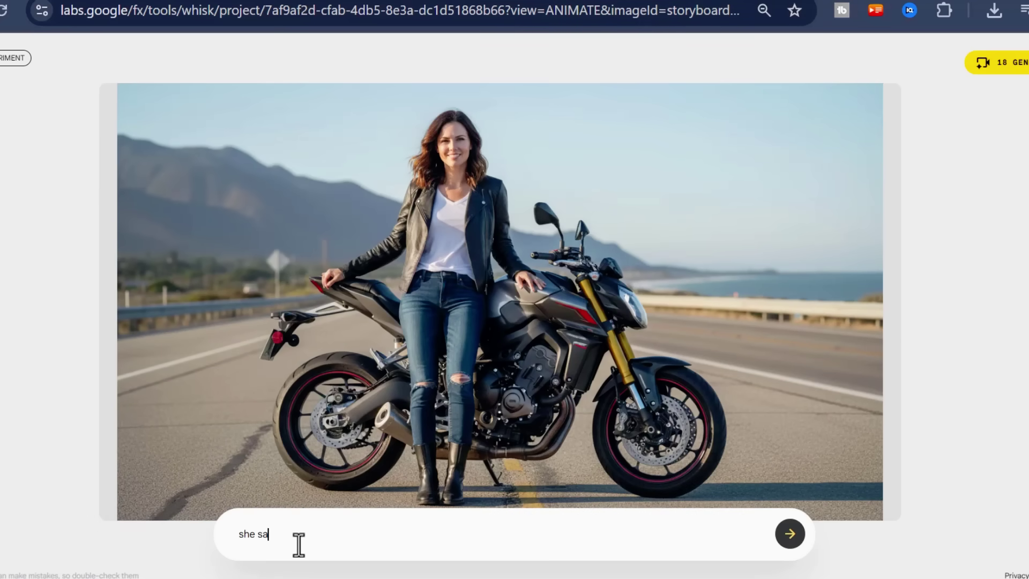
pyautogui.write('ys,')
pyautogui.write('"Nothing like racing in a sunny day with good vibes."')
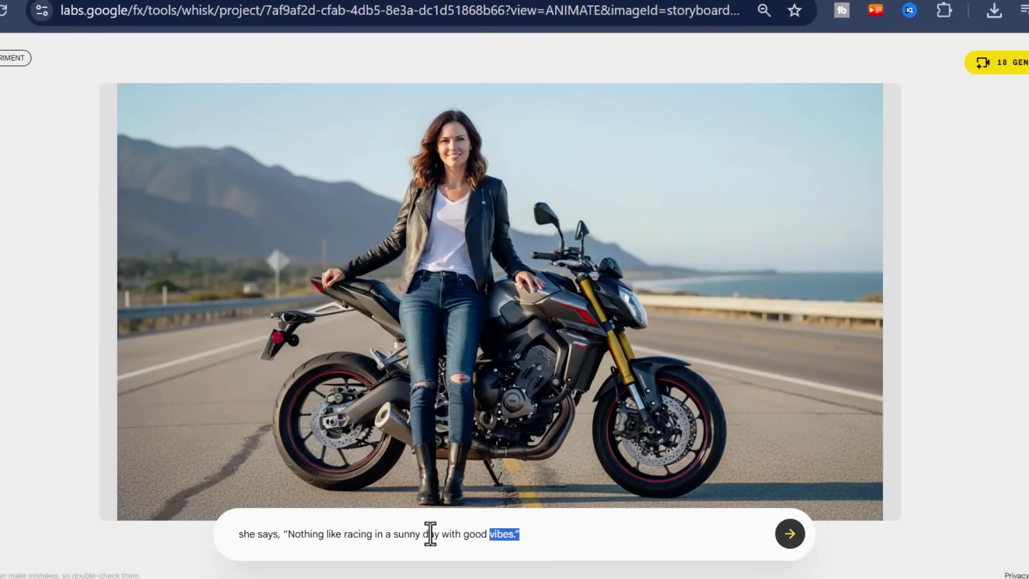
pyautogui.press('Return')
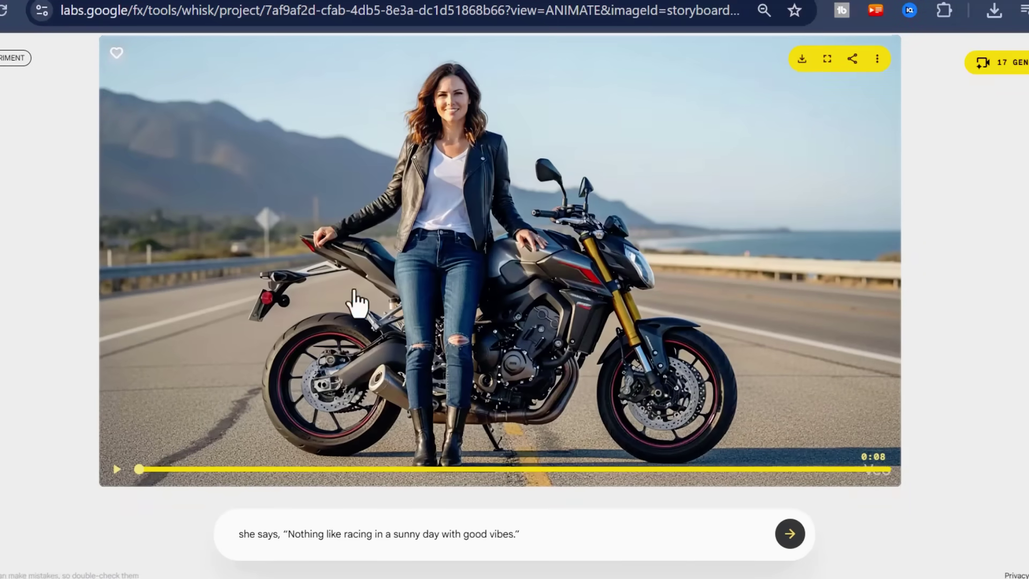
# Step: Play the finished motorcycle video and bring up its download options
pyautogui.scroll(2, 425, 310)
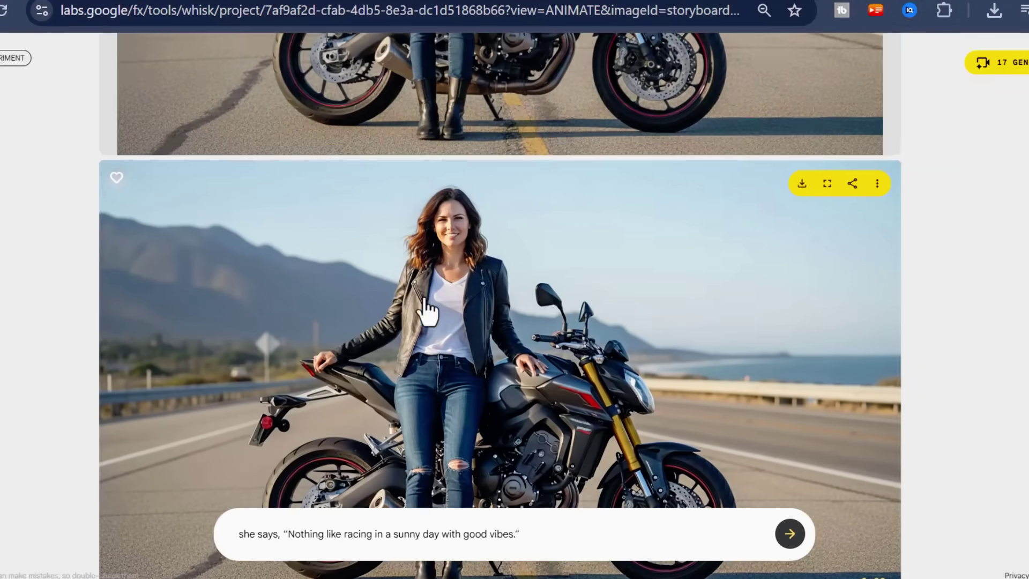
pyautogui.click(117, 470)
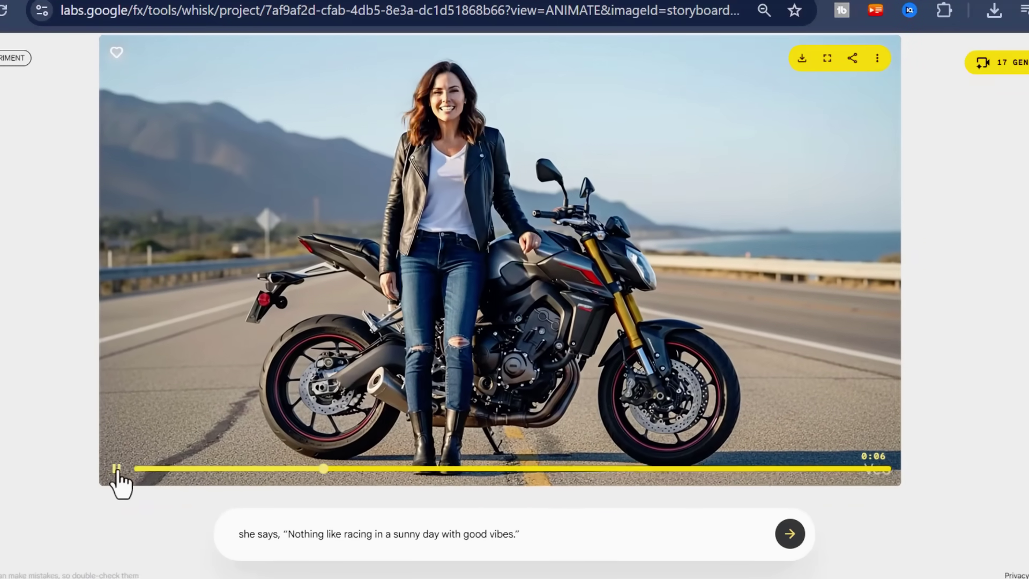
pyautogui.scroll(2, 499, 343)
pyautogui.scroll(1, 499, 343)
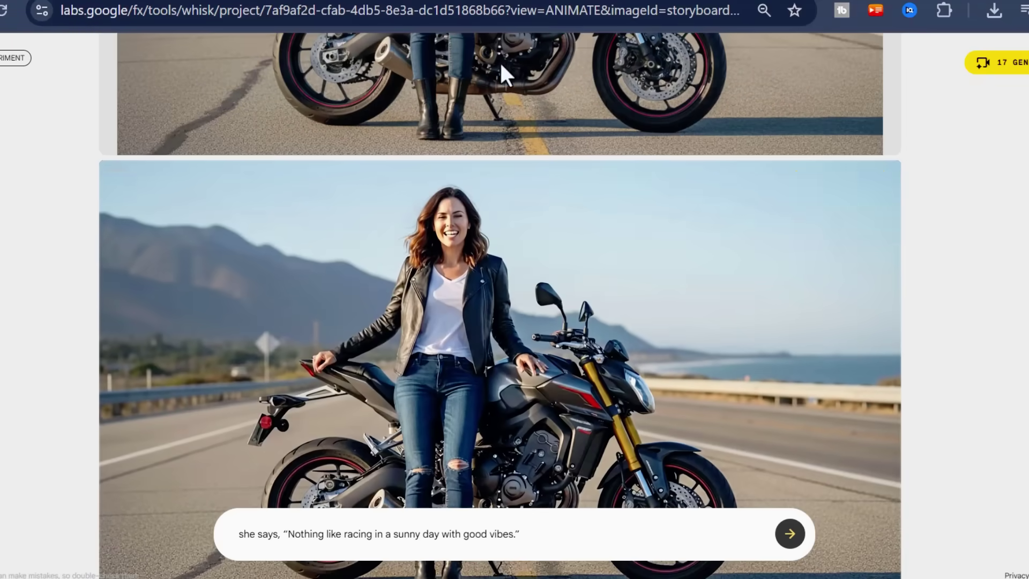
pyautogui.click(803, 184)
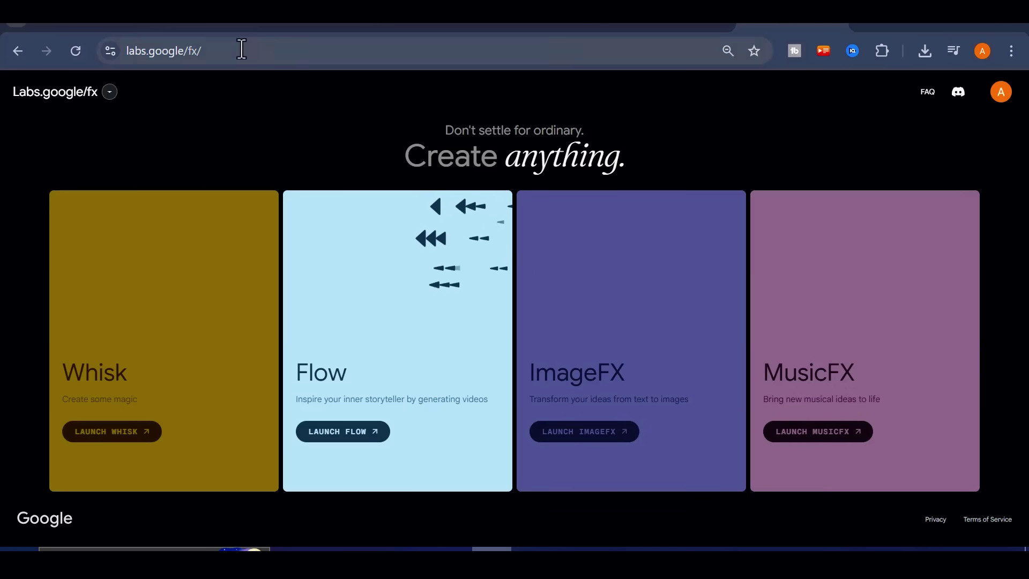
# Step: Select the browser address bar to change the site address
pyautogui.click(122, 51)
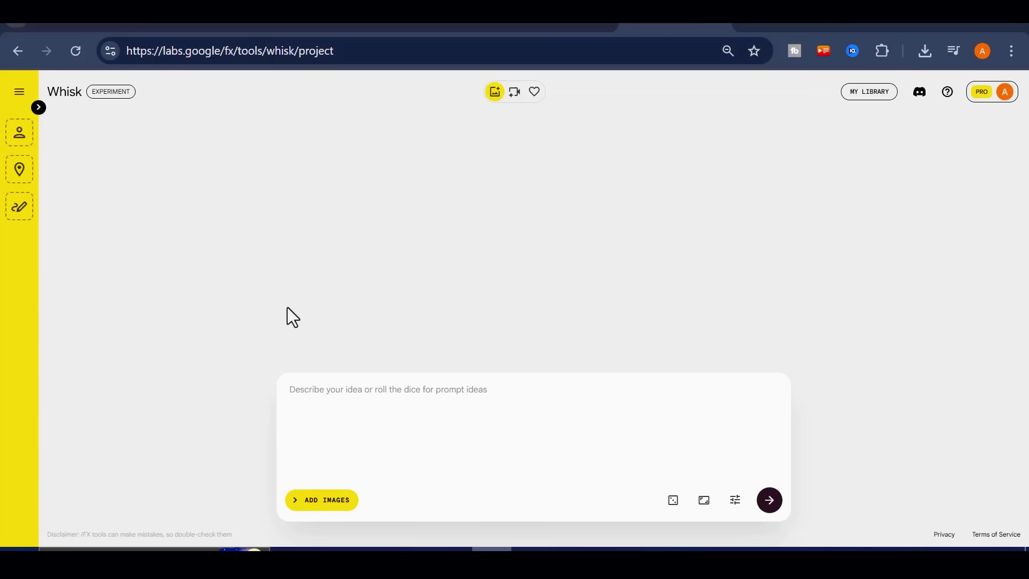
# Step: Review the seed in generation settings and the aspect ratio choices without changing them
pyautogui.click(363, 395)
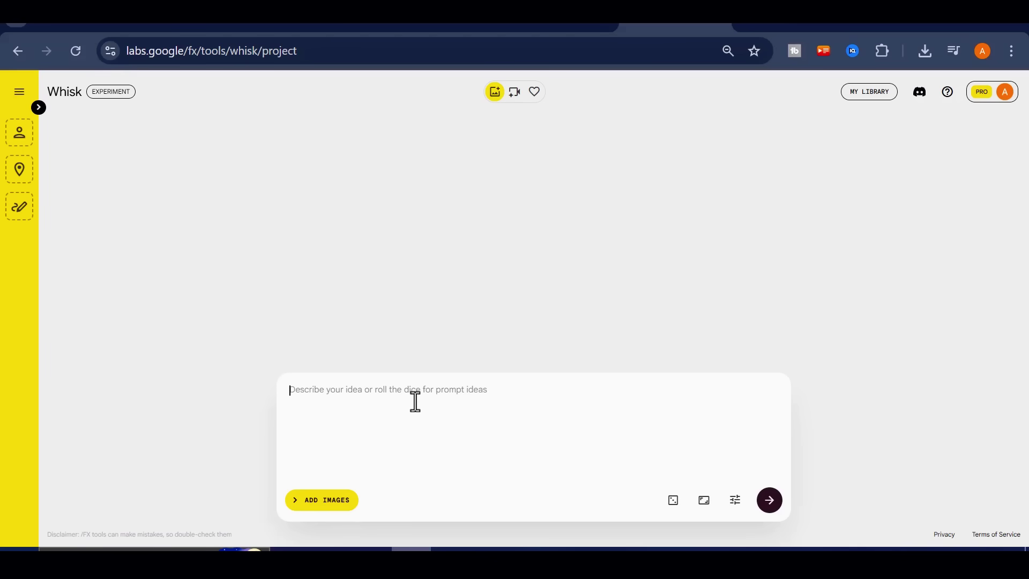
pyautogui.click(734, 503)
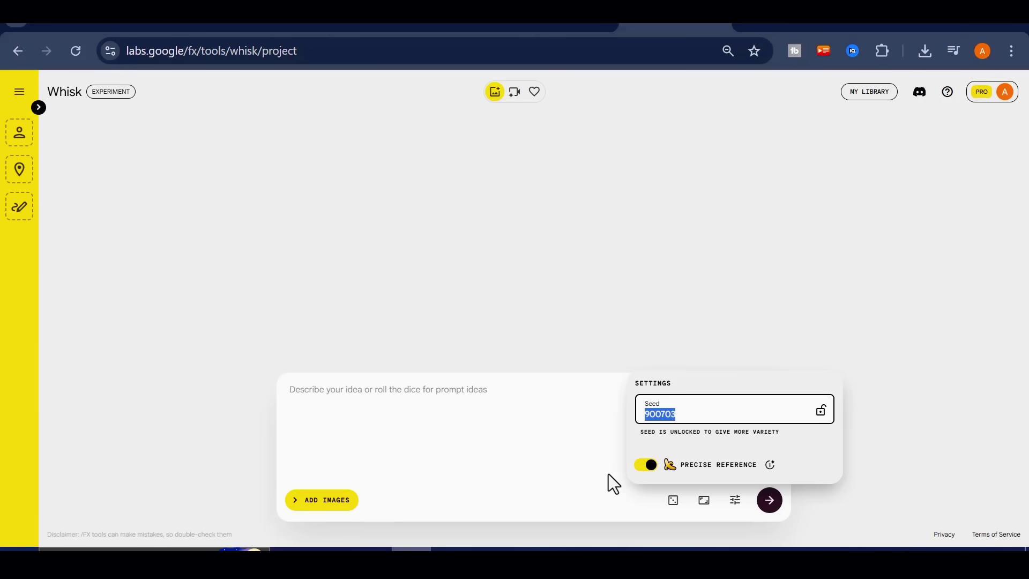
pyautogui.click(590, 434)
pyautogui.click(705, 501)
pyautogui.click(486, 409)
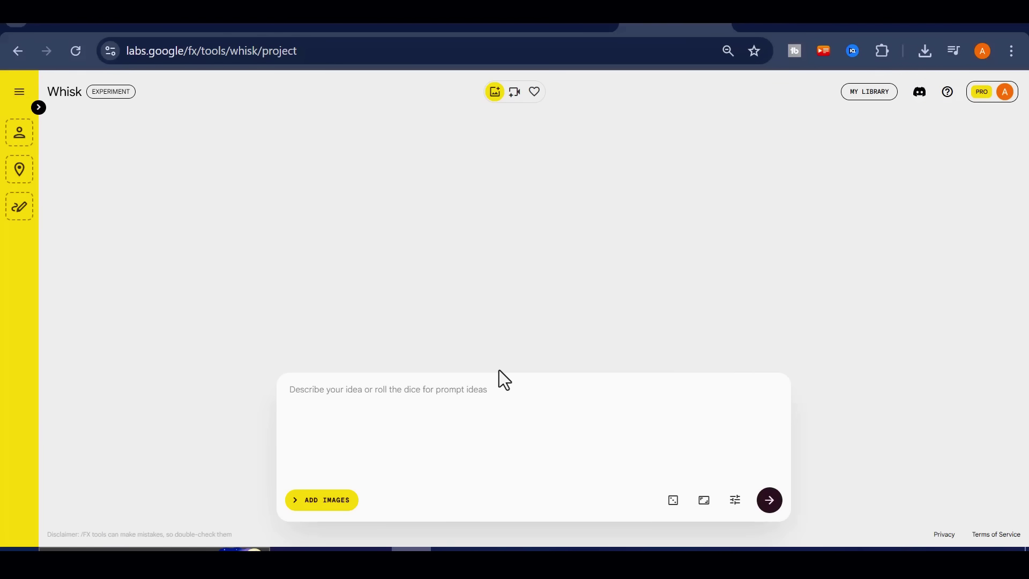
pyautogui.click(734, 502)
pyautogui.click(474, 252)
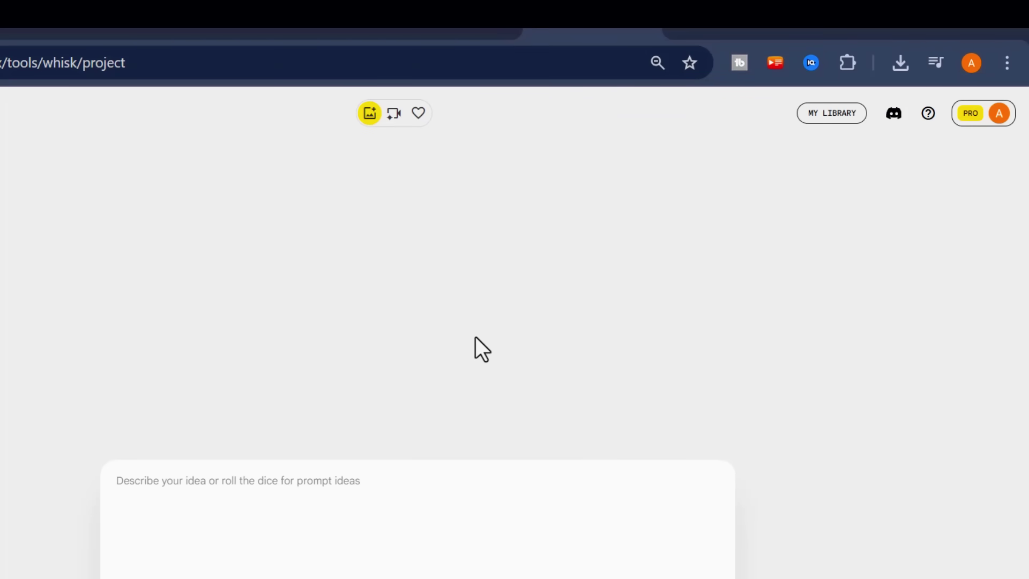
# Step: Check the account's remaining AI credits and expand the subject, scene and style panels
pyautogui.click(999, 115)
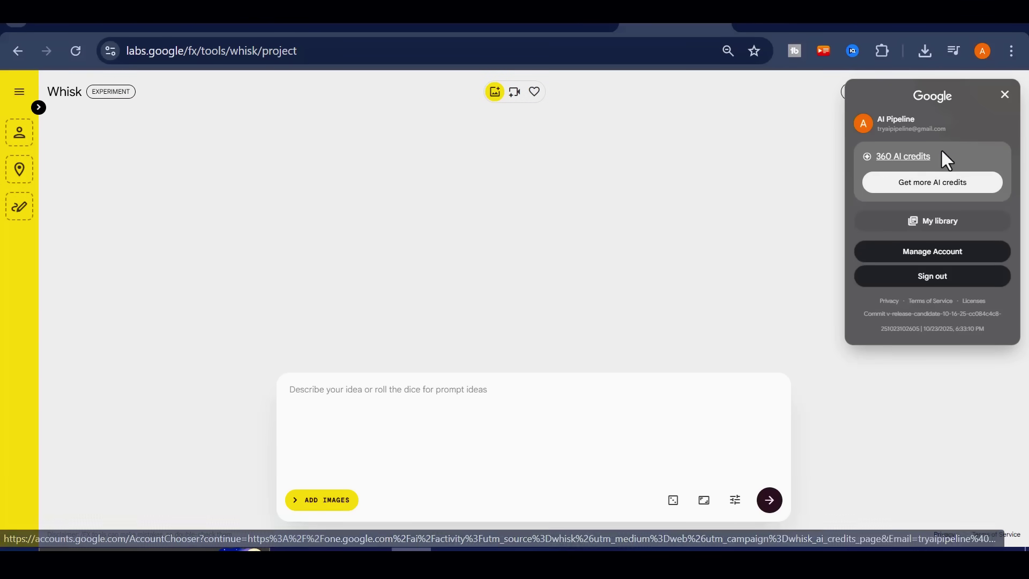
pyautogui.click(812, 214)
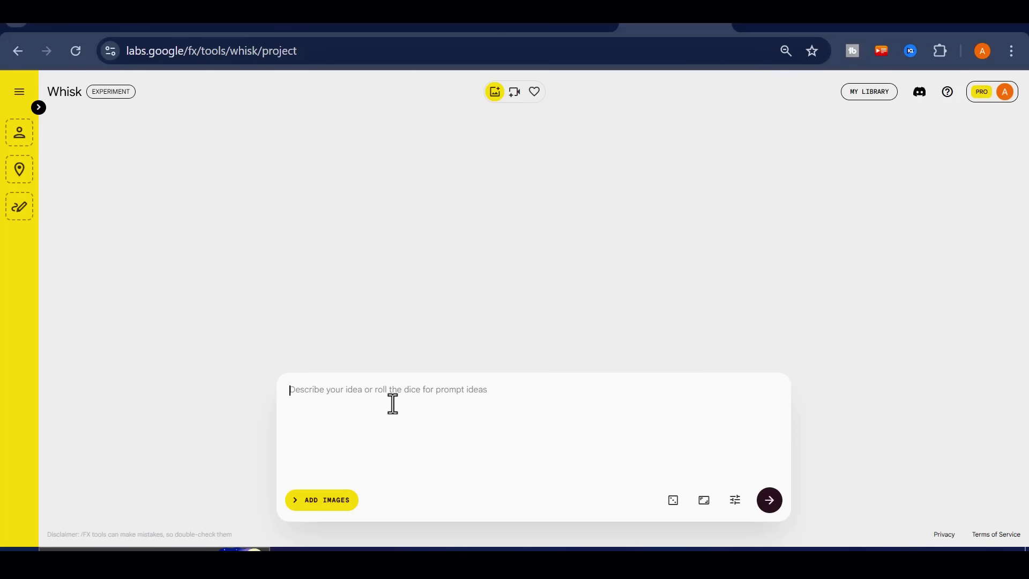
pyautogui.click(39, 107)
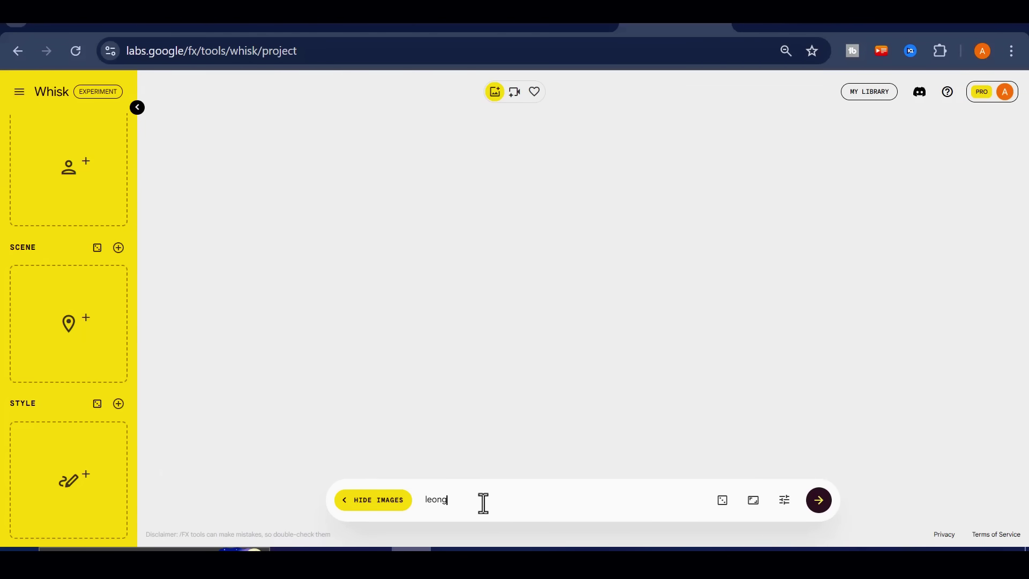
# Step: Generate 'leopad in the forest' images, download the realistic leopard, and make it the subject
pyautogui.click(818, 500)
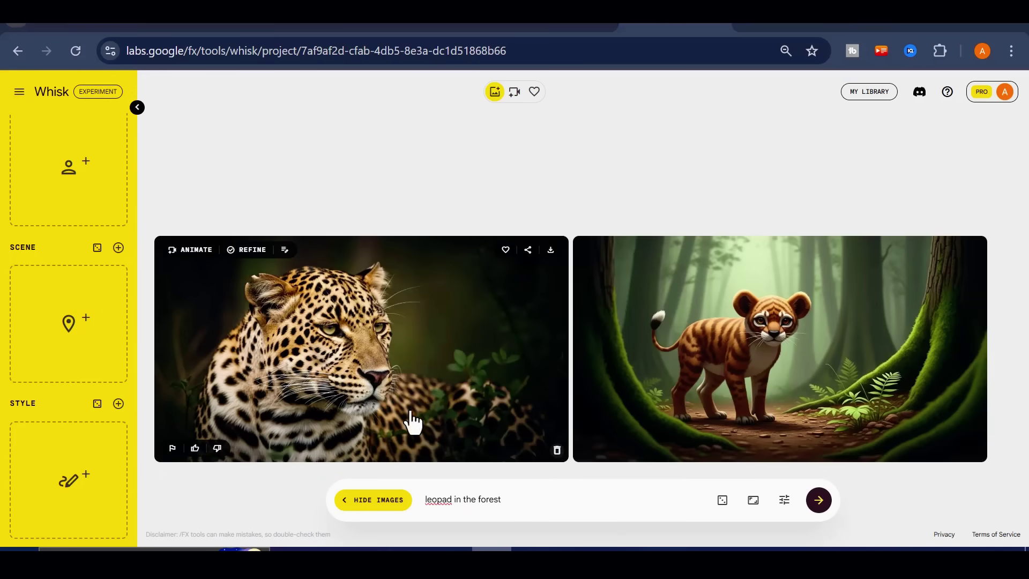
pyautogui.click(551, 250)
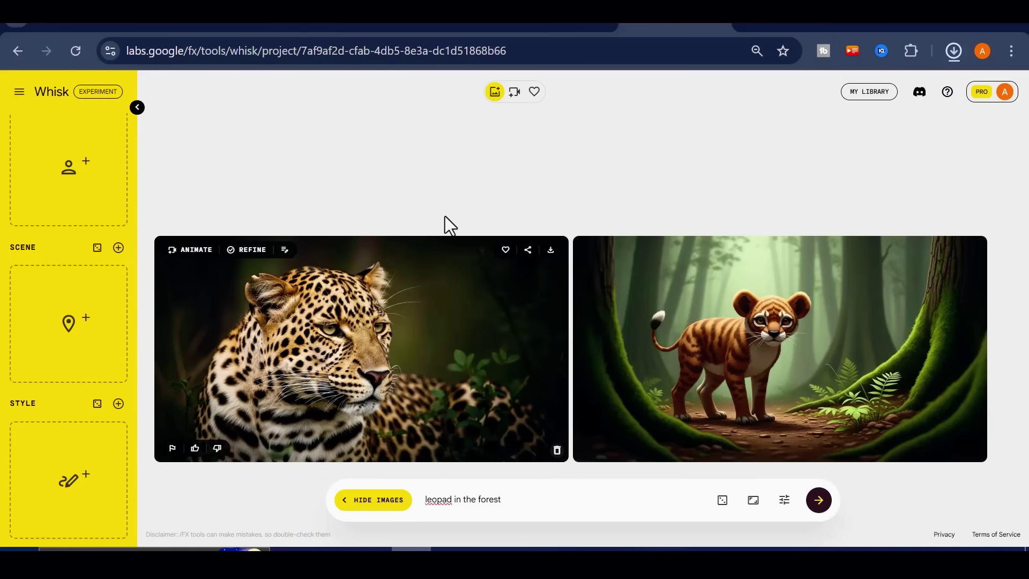
pyautogui.press('BackSpace')
pyautogui.moveTo(361, 348); pyautogui.dragTo(87, 207)
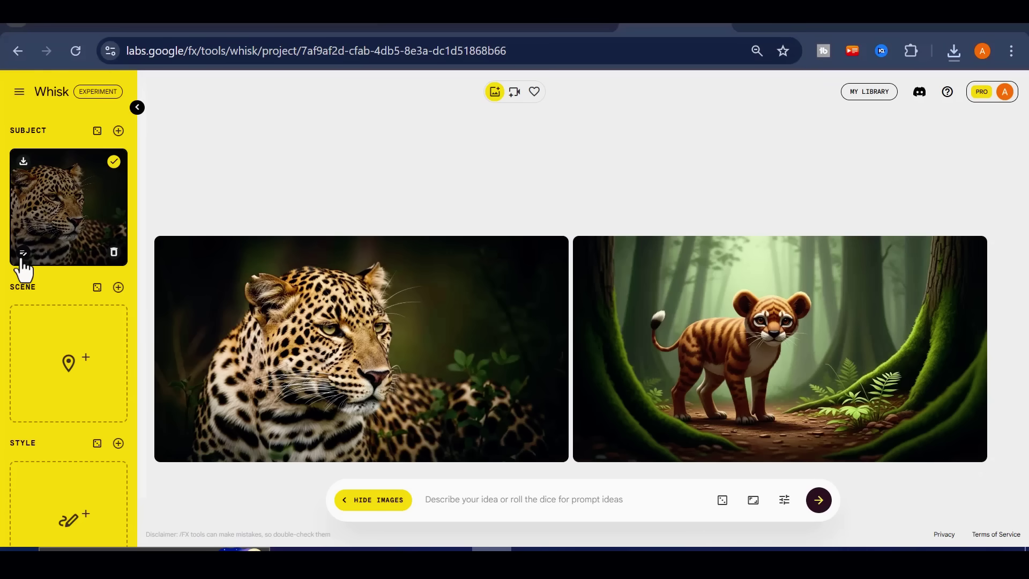
pyautogui.click(23, 255)
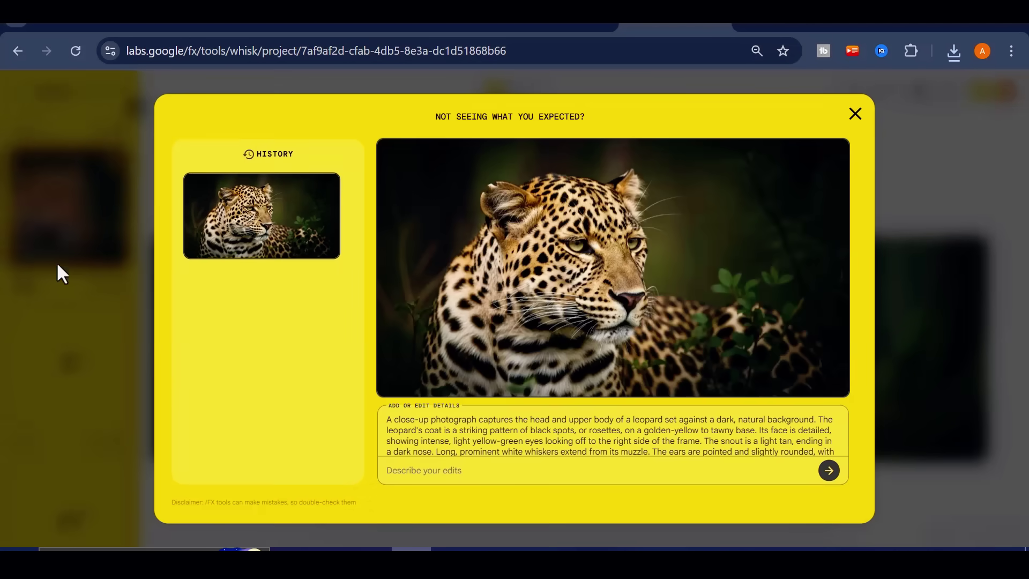
pyautogui.scroll(-5, 528, 432)
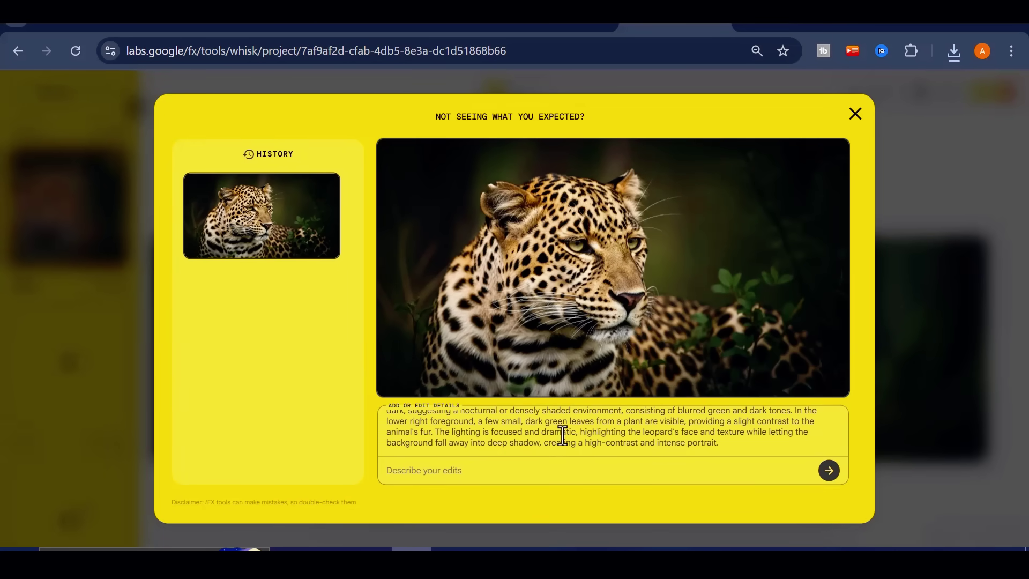
pyautogui.scroll(3, 671, 437)
pyautogui.scroll(3, 671, 437)
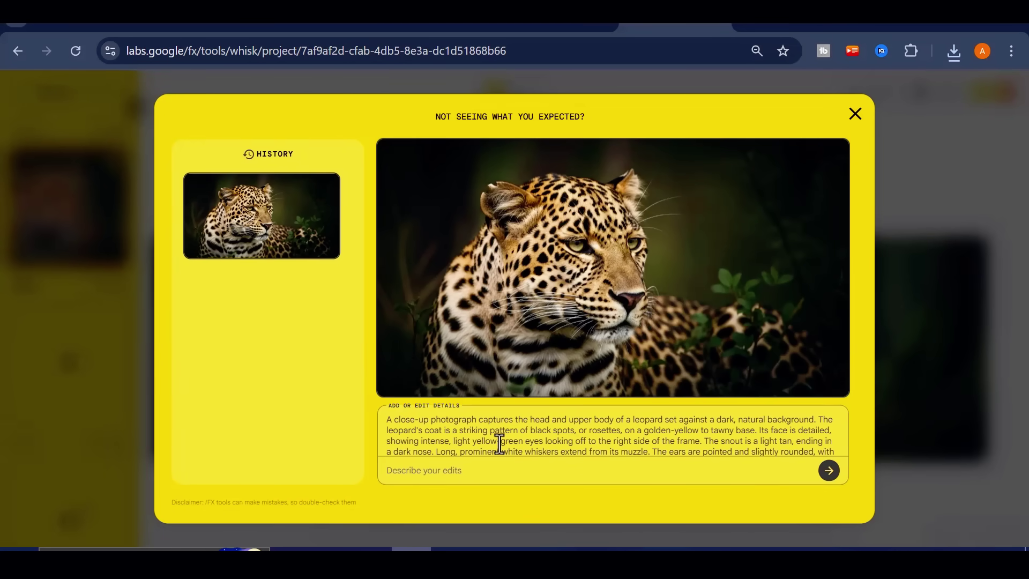
pyautogui.moveTo(386, 425); pyautogui.dragTo(742, 453)
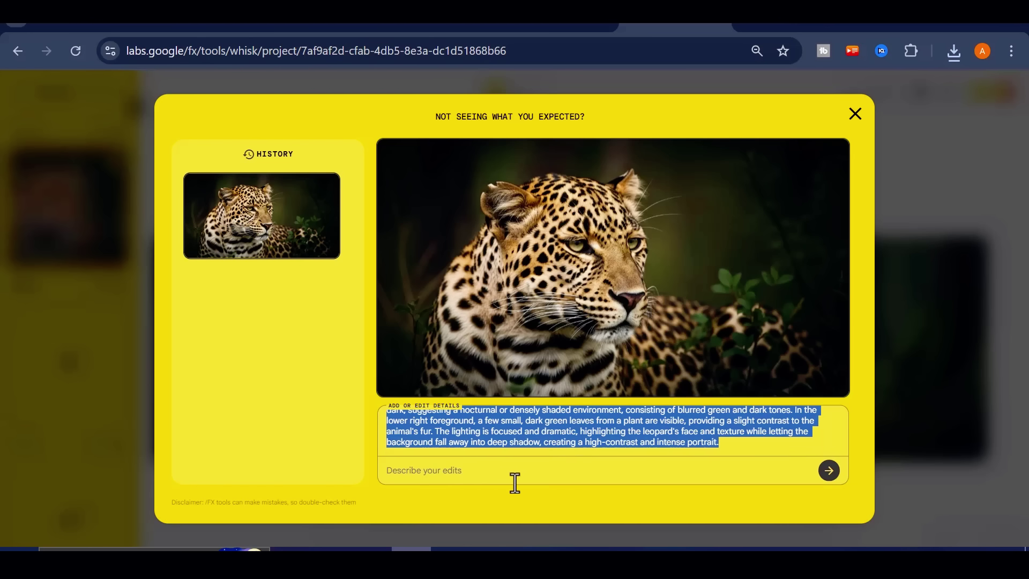
pyautogui.click(492, 471)
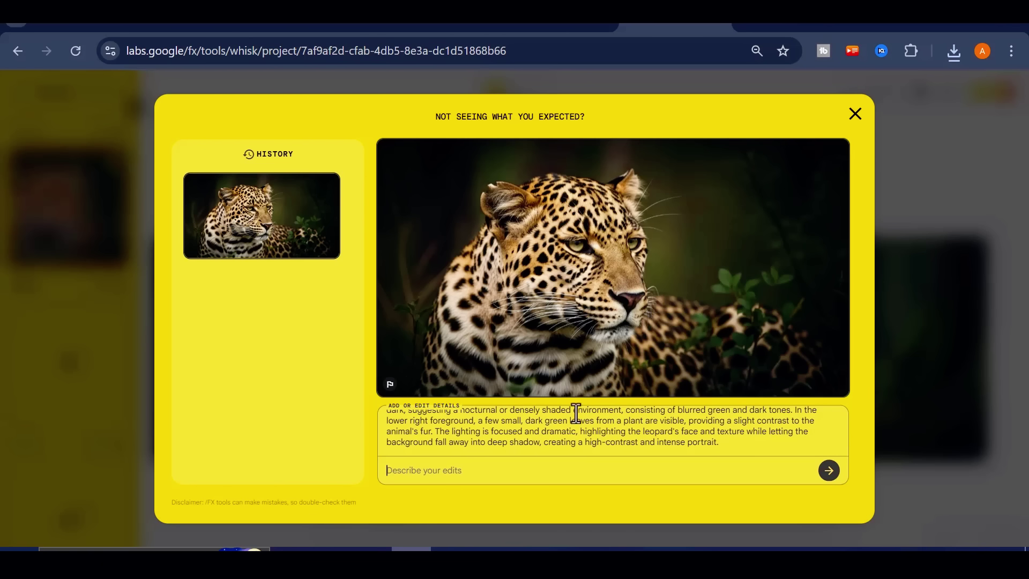
pyautogui.tripleClick(587, 436)
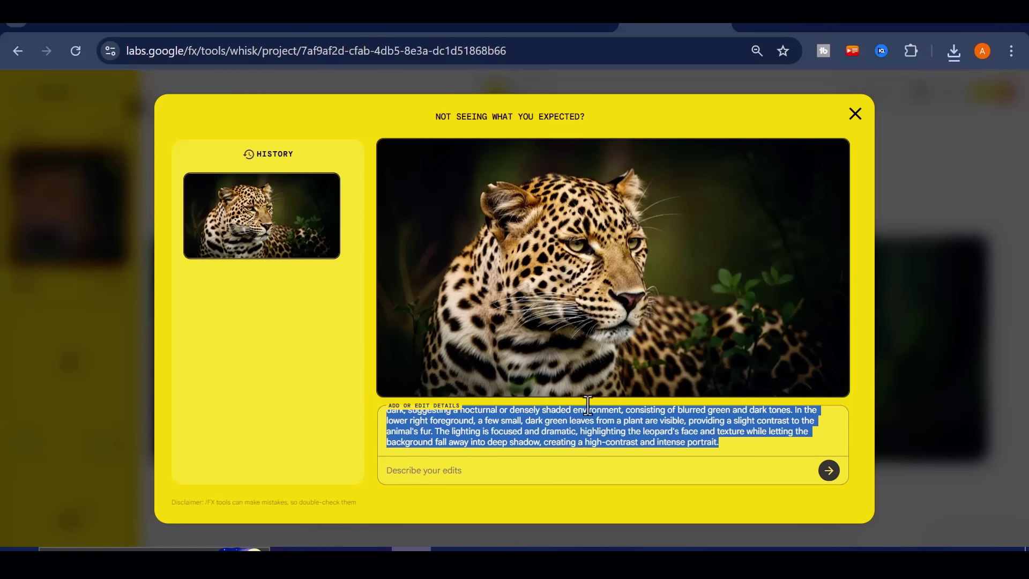
pyautogui.click(314, 403)
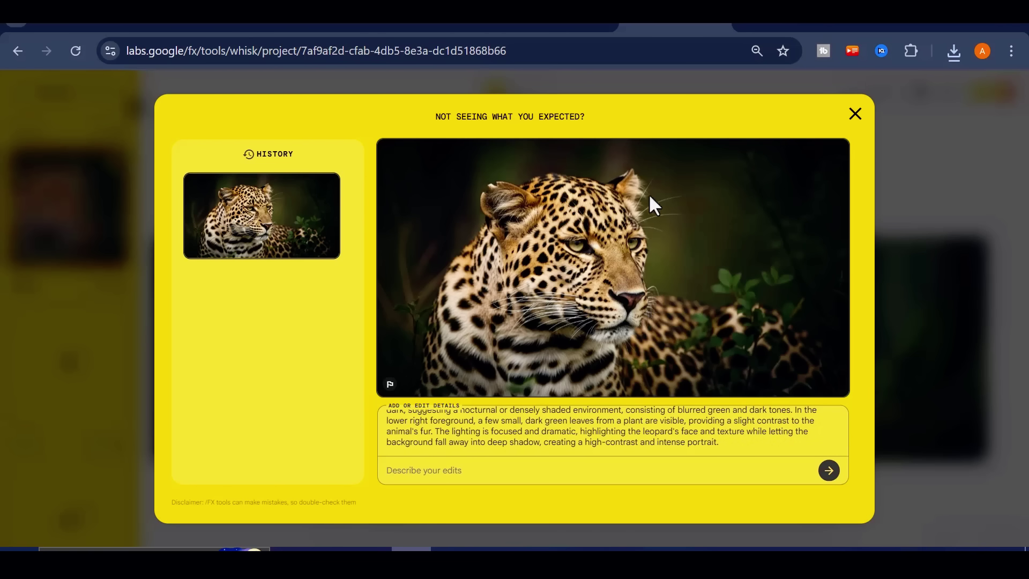
pyautogui.click(856, 114)
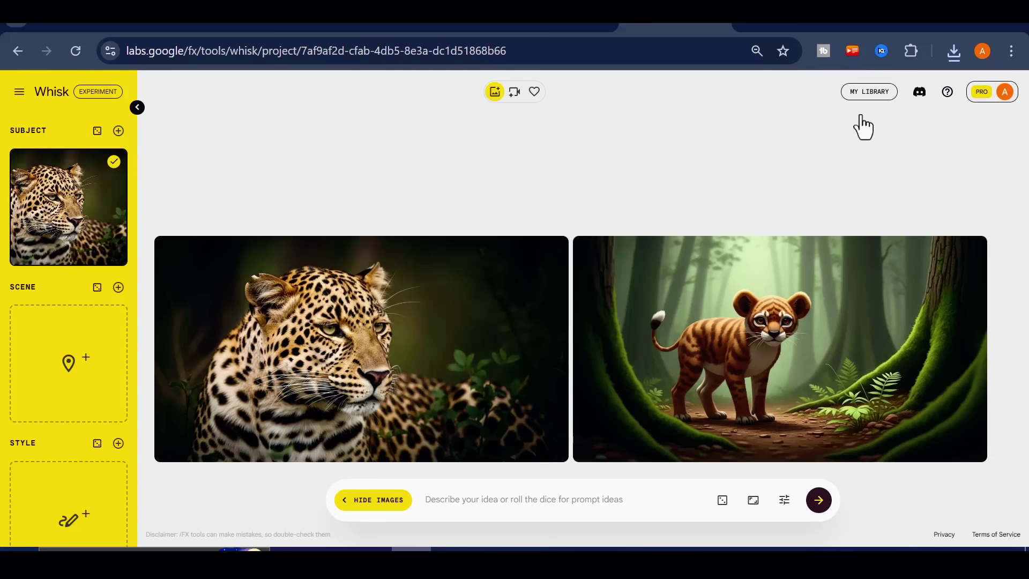
# Step: Roll a random cityscape prompt and generate images, keeping the 16:9 aspect ratio
pyautogui.moveTo(310, 262)
pyautogui.click(723, 499)
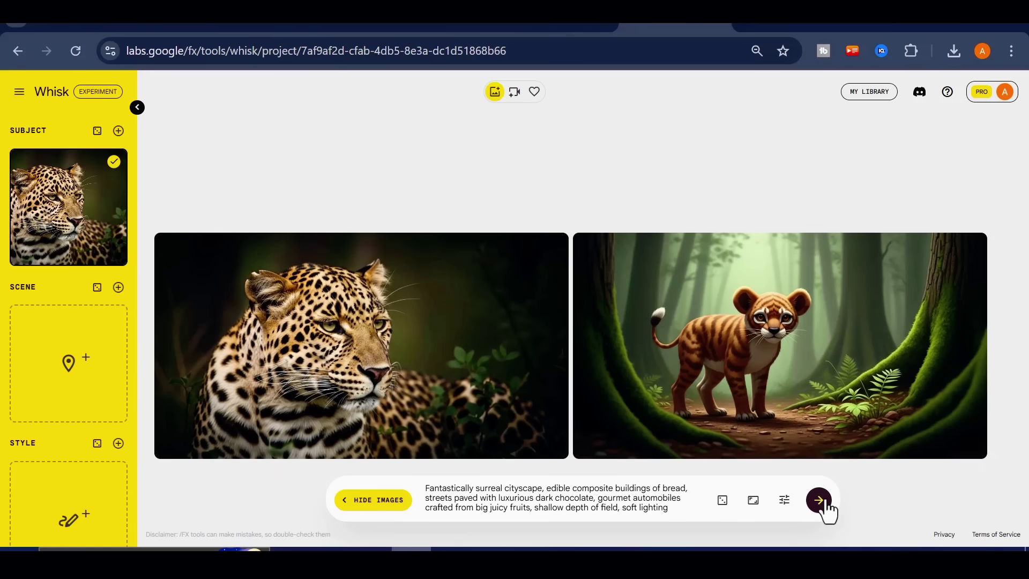
pyautogui.click(819, 501)
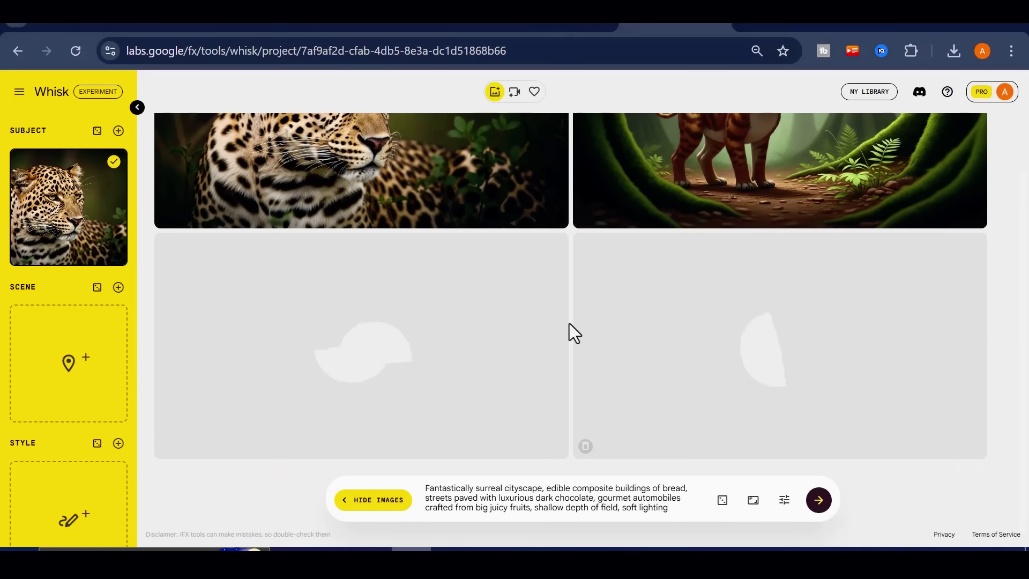
pyautogui.click(754, 500)
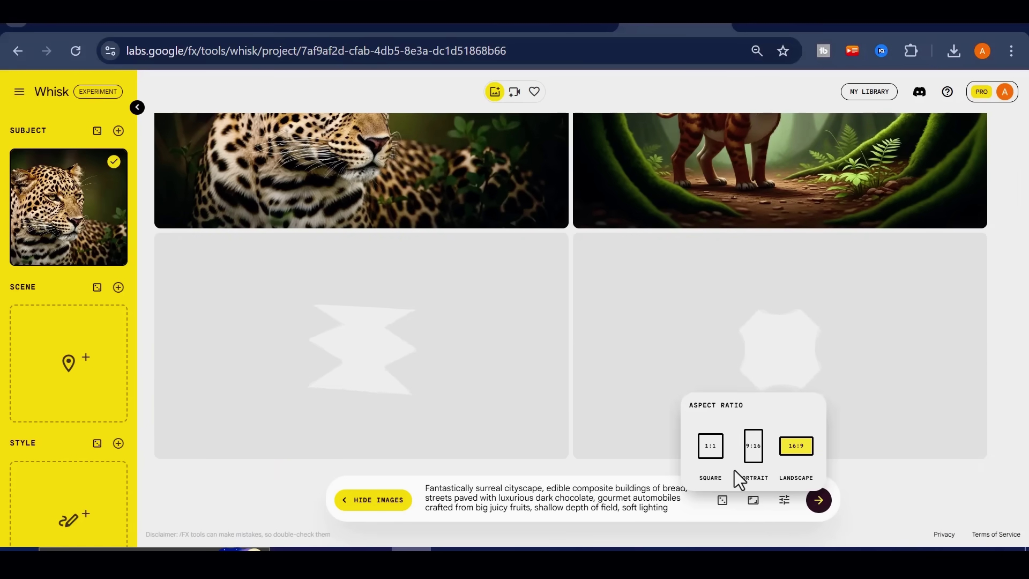
pyautogui.click(590, 492)
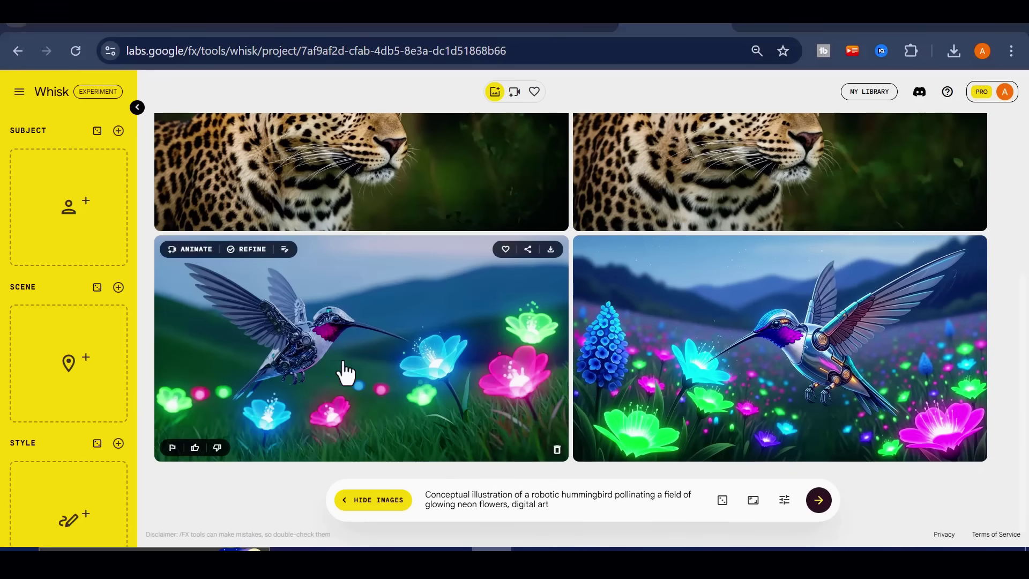
# Step: Inspect the hummingbird results' refine options, details and seed, then roll another random prompt
pyautogui.click(380, 374)
pyautogui.click(783, 108)
pyautogui.click(792, 333)
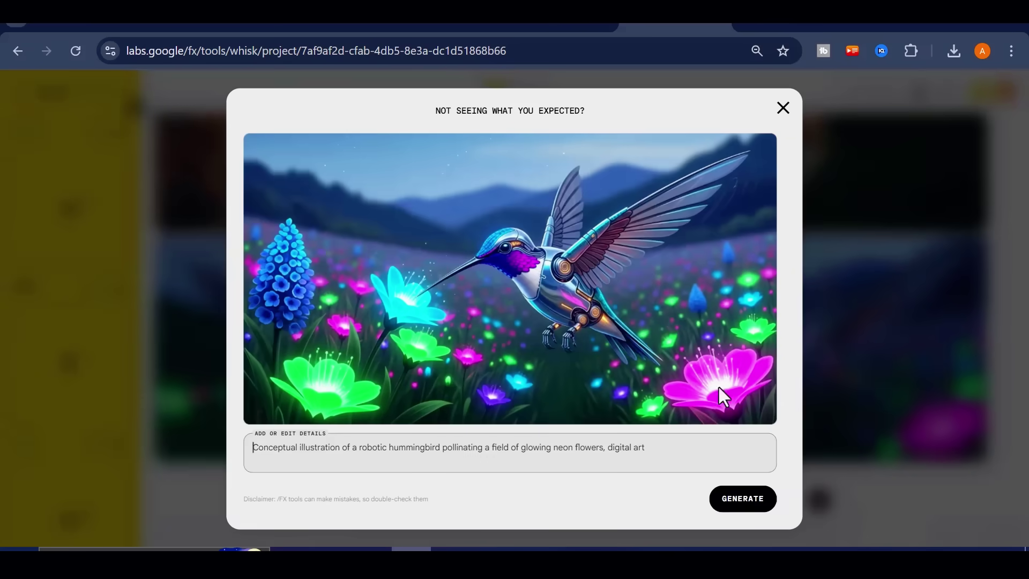
pyautogui.click(783, 108)
pyautogui.click(785, 502)
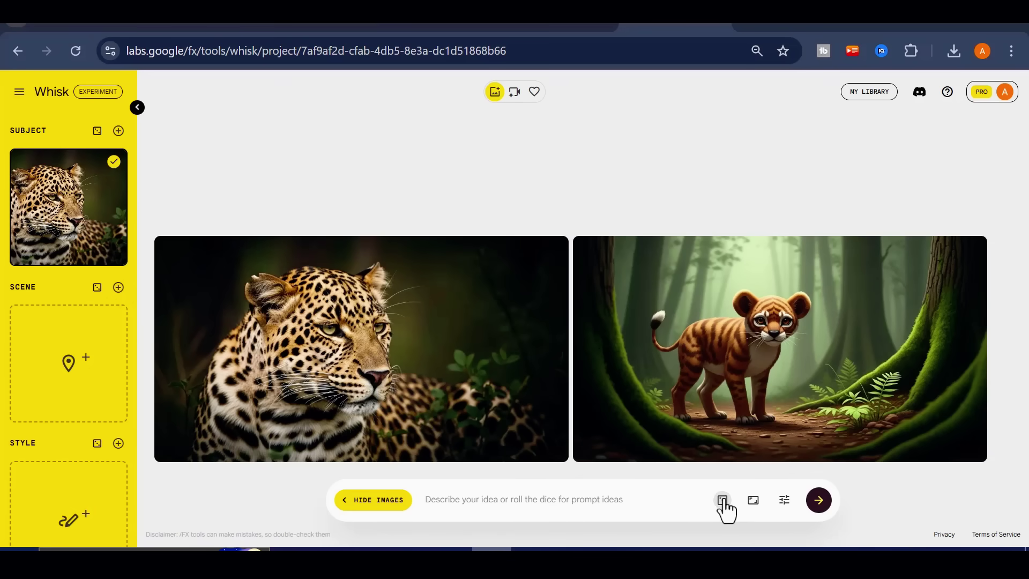
pyautogui.click(723, 501)
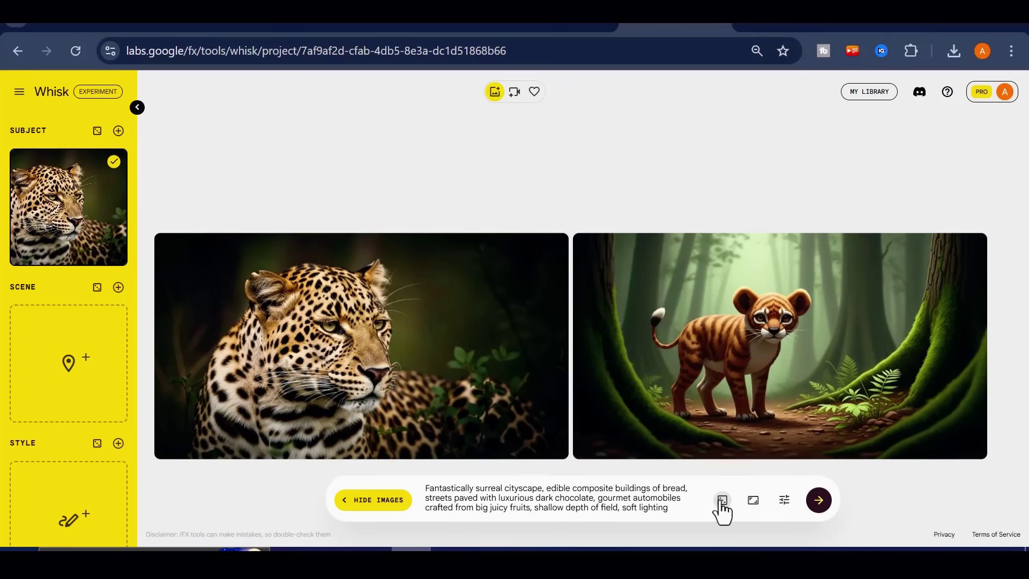
# Step: Generate images, download the right hummingbird, and drag the close-up leopard into the Subject slot
pyautogui.click(825, 504)
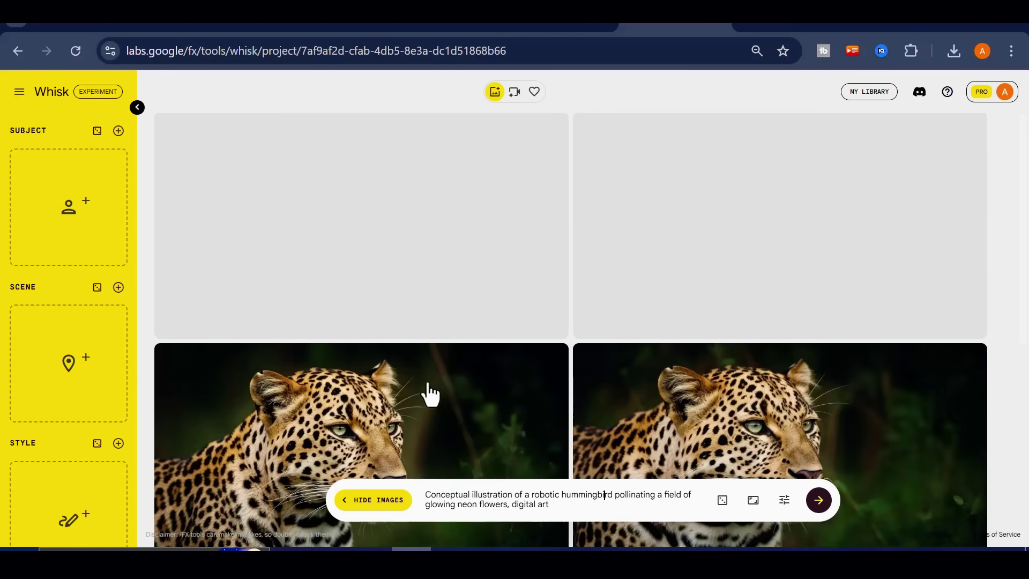
pyautogui.scroll(-1, 662, 386)
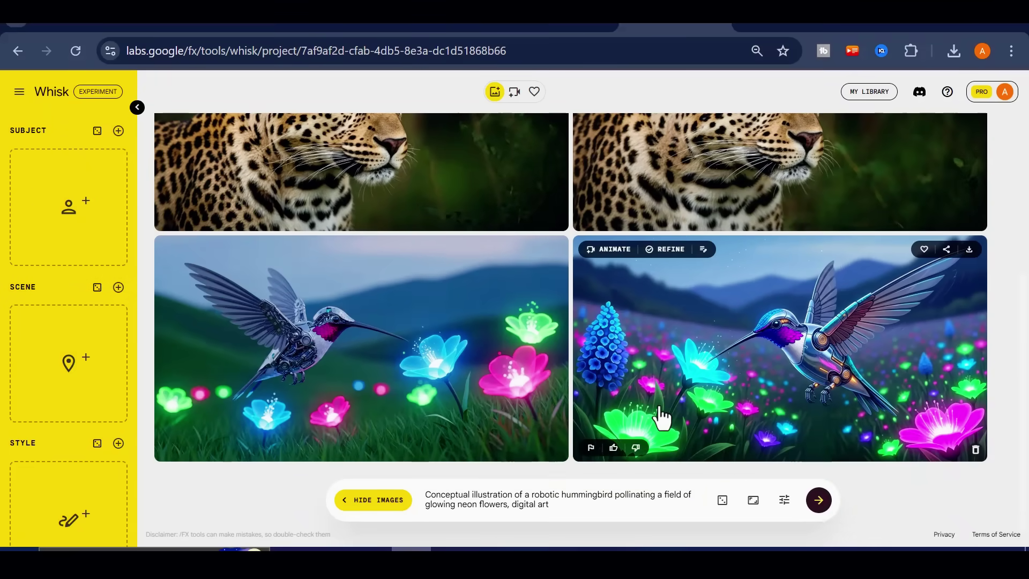
pyautogui.click(969, 251)
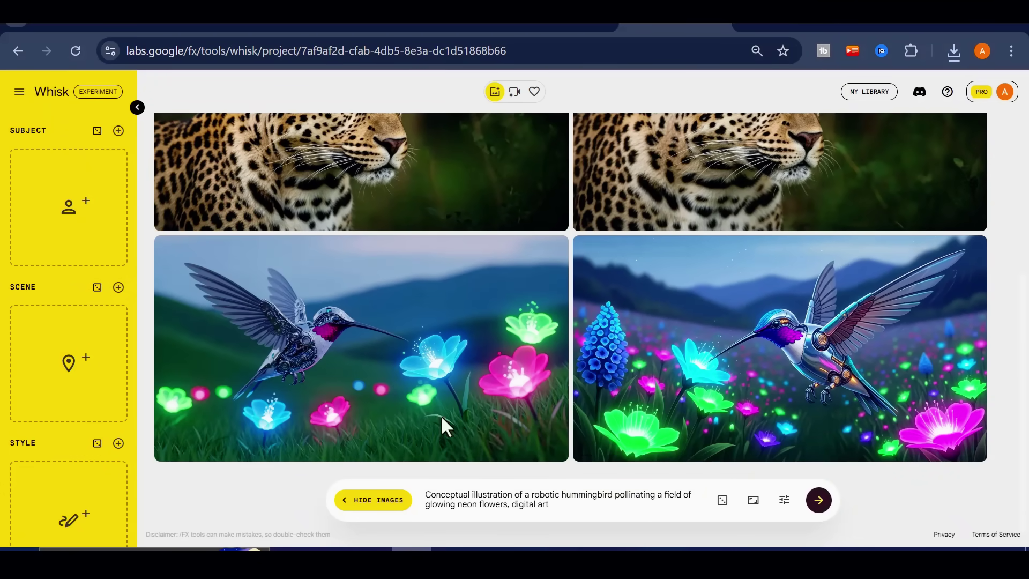
pyautogui.scroll(10, 543, 311)
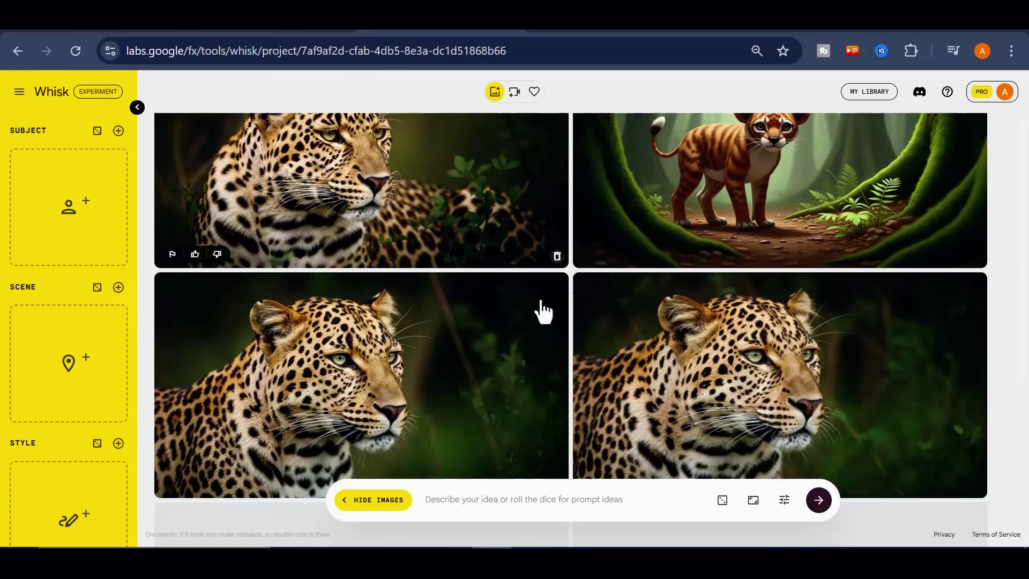
pyautogui.scroll(-1, 544, 312)
pyautogui.moveTo(395, 358); pyautogui.dragTo(65, 200)
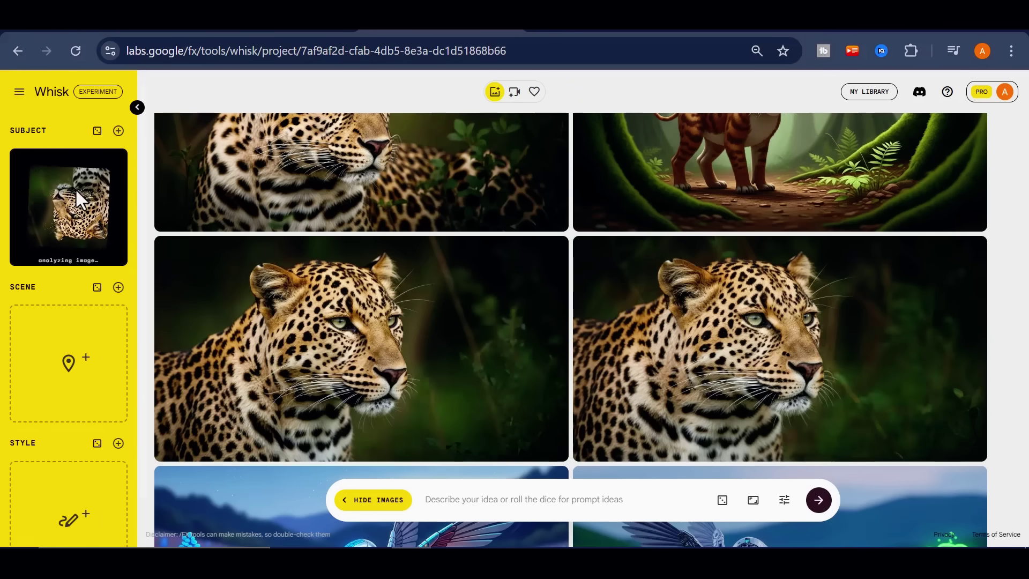
# Step: Refine the leopard with 'make the tigers eyes blue' and download the blue-eyed result
pyautogui.click(244, 250)
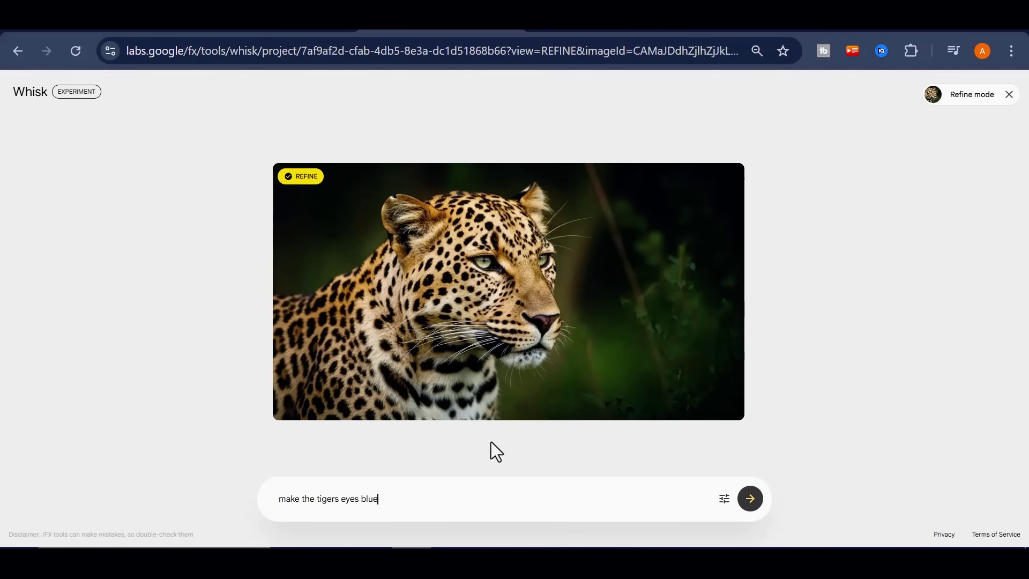
pyautogui.click(751, 499)
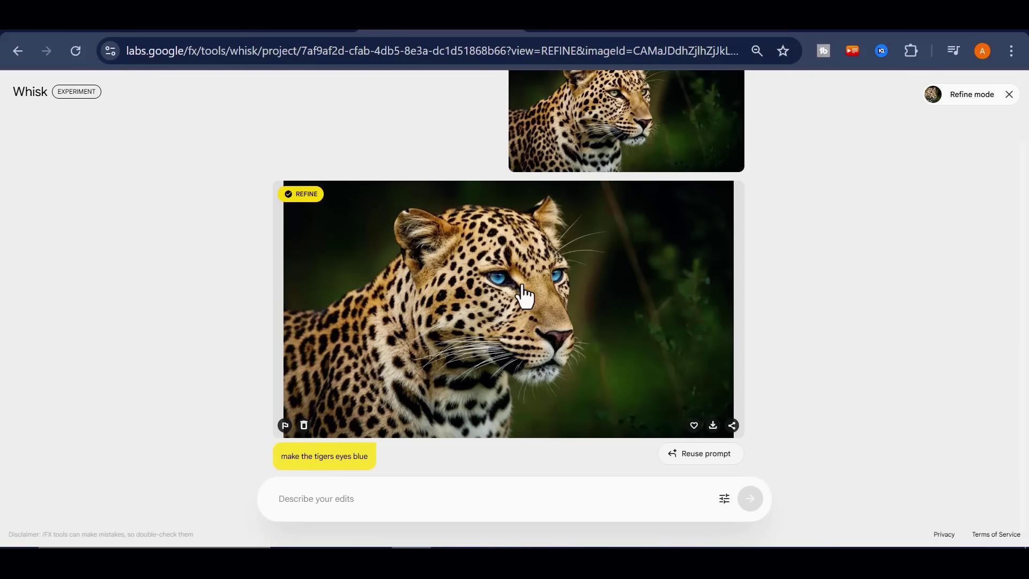
pyautogui.click(713, 425)
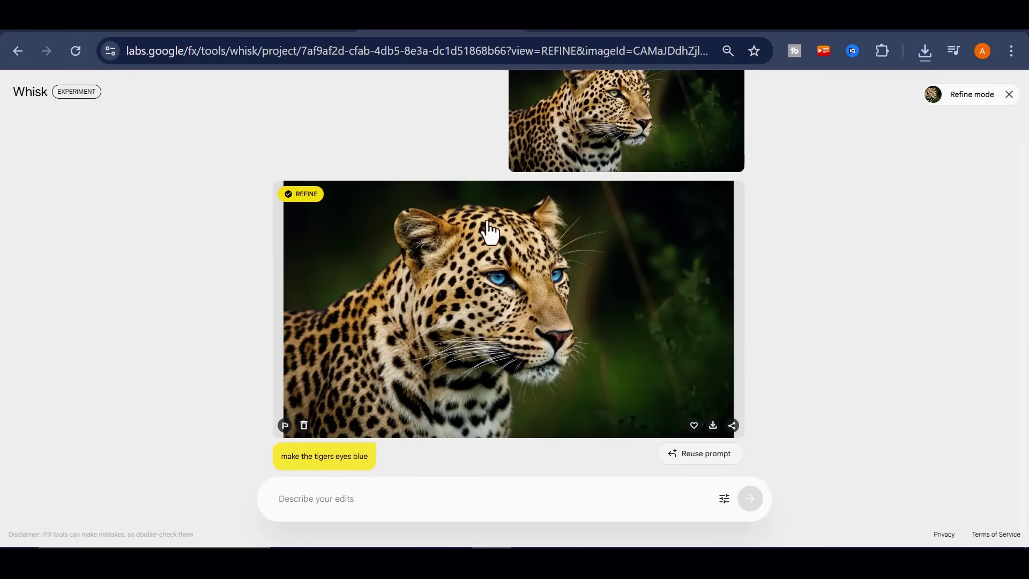
pyautogui.click(1009, 95)
# Step: Check the blue-eyed leopard's details and upload it as the subject reference
pyautogui.click(328, 327)
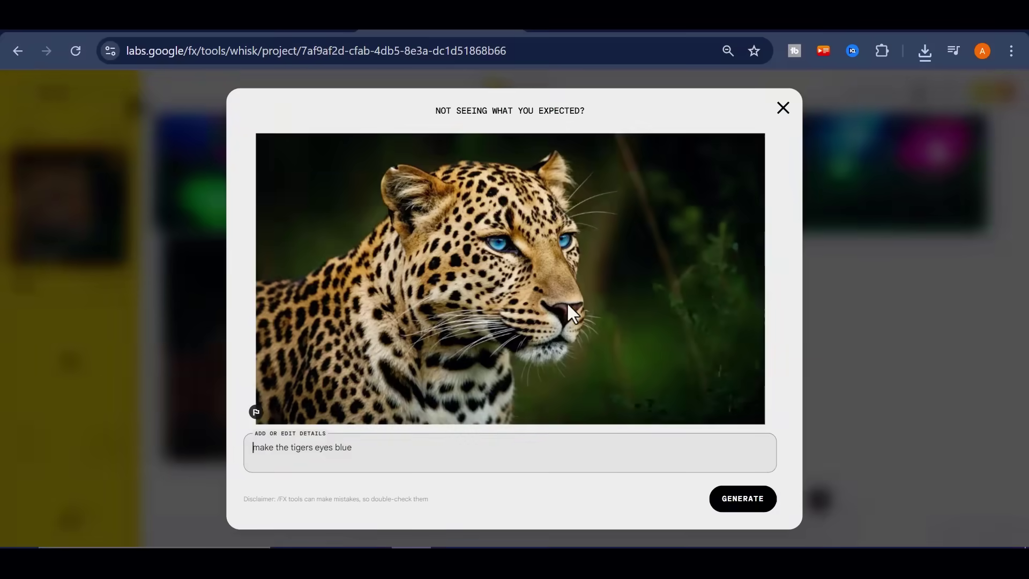
pyautogui.click(783, 108)
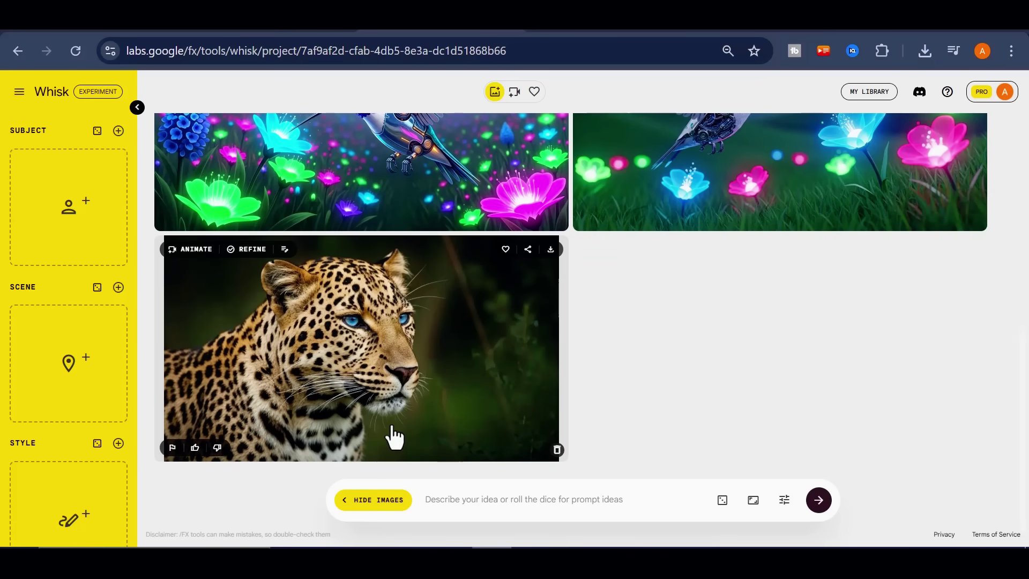
pyautogui.moveTo(60, 198)
pyautogui.click(68, 232)
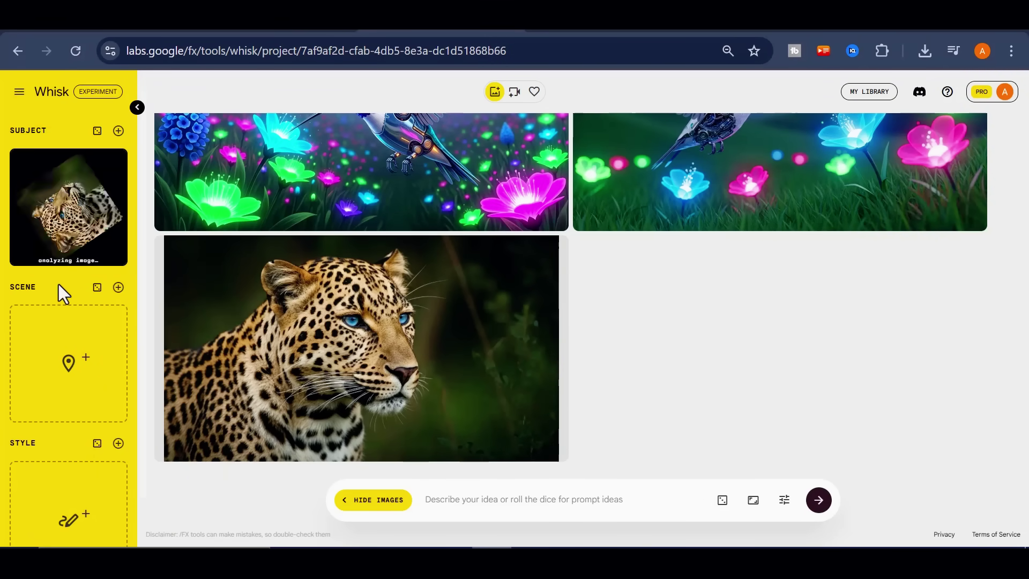
pyautogui.moveTo(120, 310)
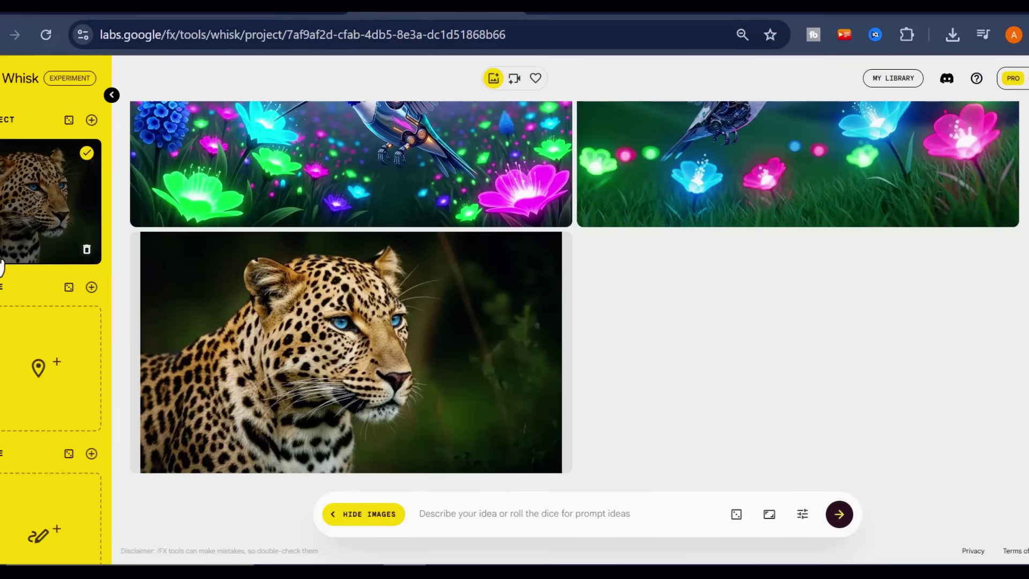
# Step: In the subject's edit window, paste 'show the tiger eating ice cream while zooming in closer'
pyautogui.click(2, 262)
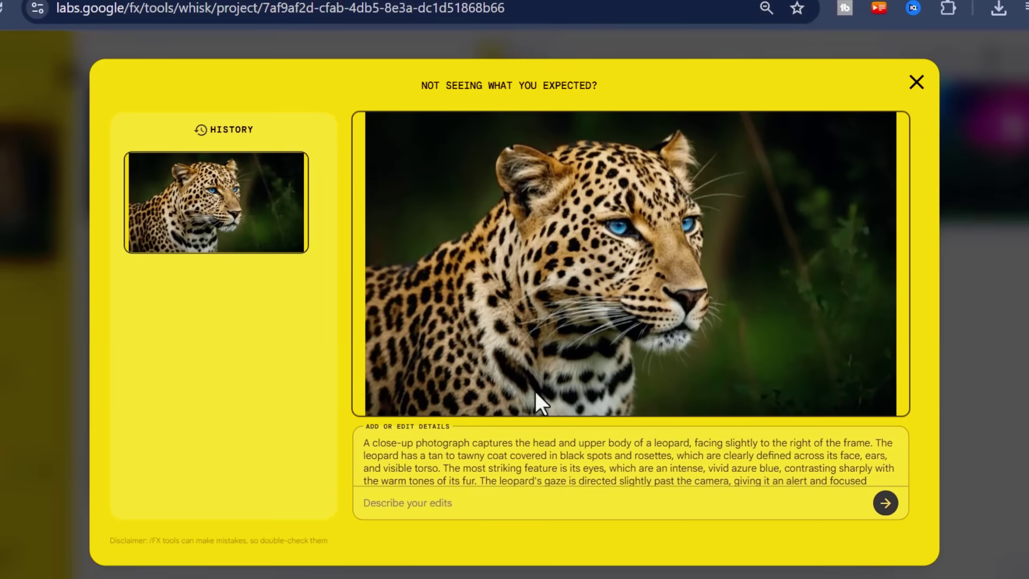
pyautogui.moveTo(372, 445); pyautogui.dragTo(501, 459)
pyautogui.click(540, 470)
pyautogui.moveTo(864, 474); pyautogui.dragTo(377, 440)
pyautogui.click(577, 454)
pyautogui.rightClick(416, 514)
pyautogui.click(479, 308)
pyautogui.moveTo(721, 519); pyautogui.dragTo(377, 508)
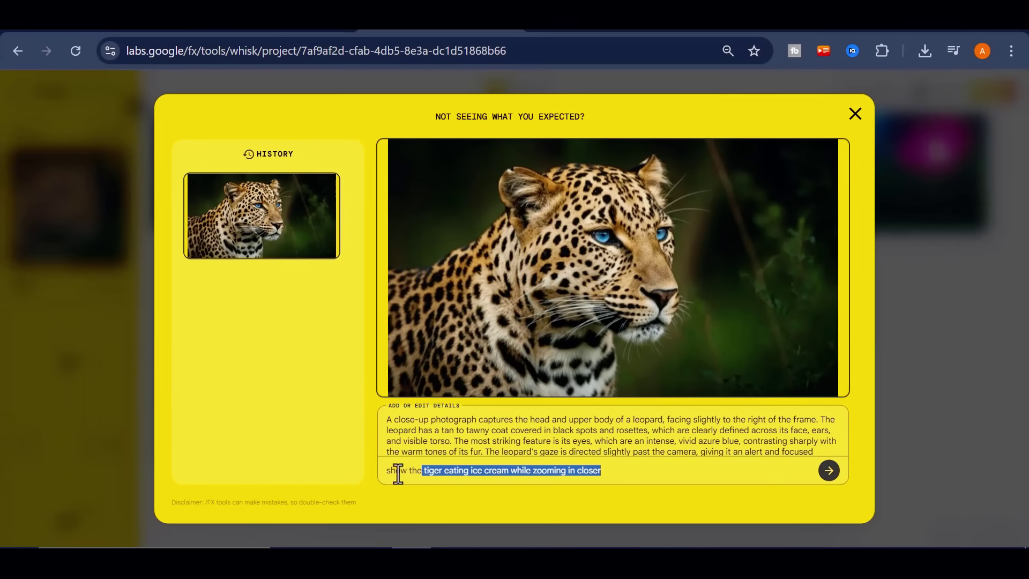
pyautogui.click(625, 474)
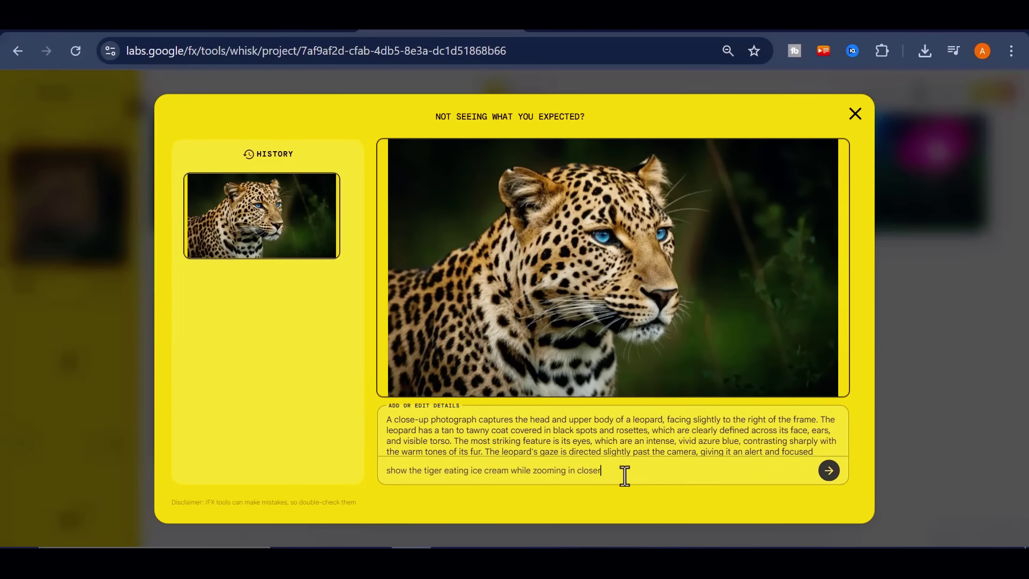
# Step: Generate the edit, view the blue-eyed tiger eating ice cream, and close the window
pyautogui.click(831, 480)
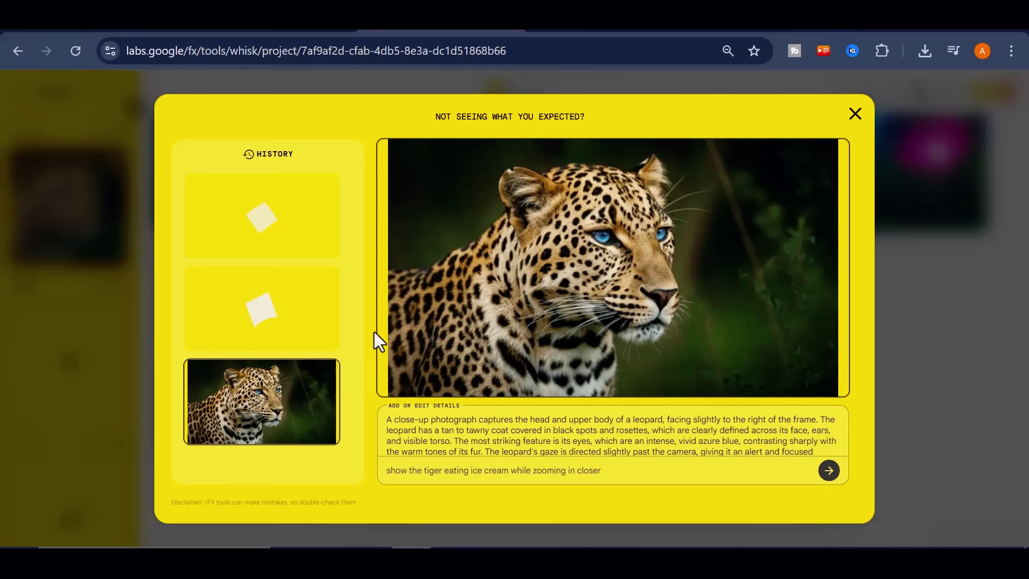
pyautogui.click(270, 208)
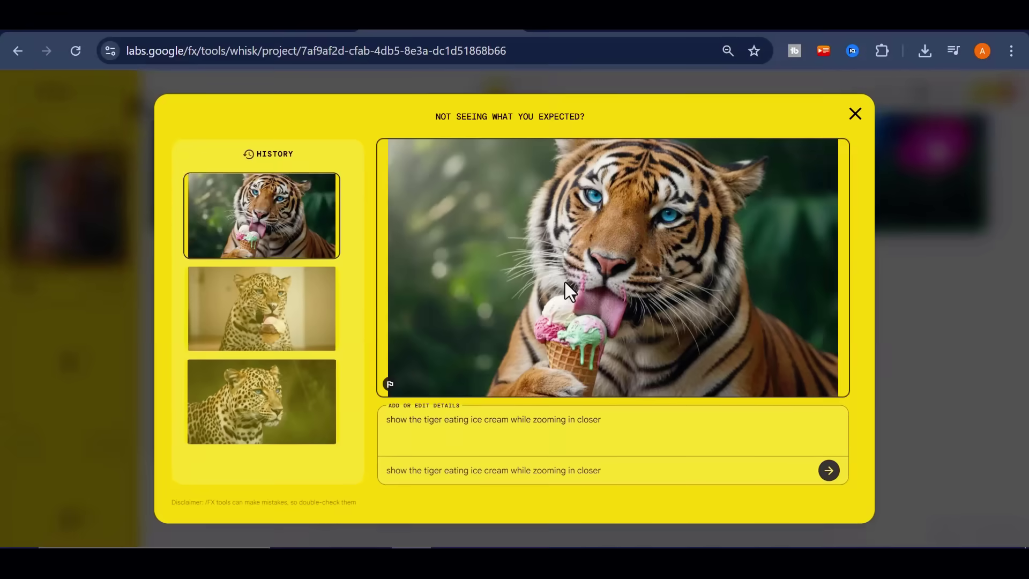
pyautogui.press('Escape')
# Step: Browse the new frog-hat woman images and delete the frog-hat prompt text
pyautogui.scroll(-5, 702, 246)
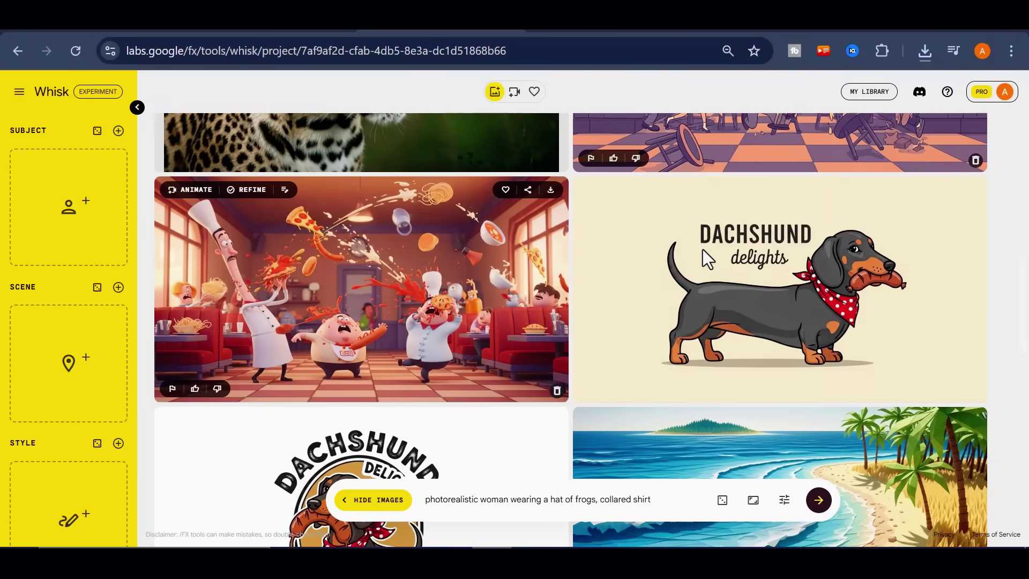
pyautogui.scroll(-9, 702, 249)
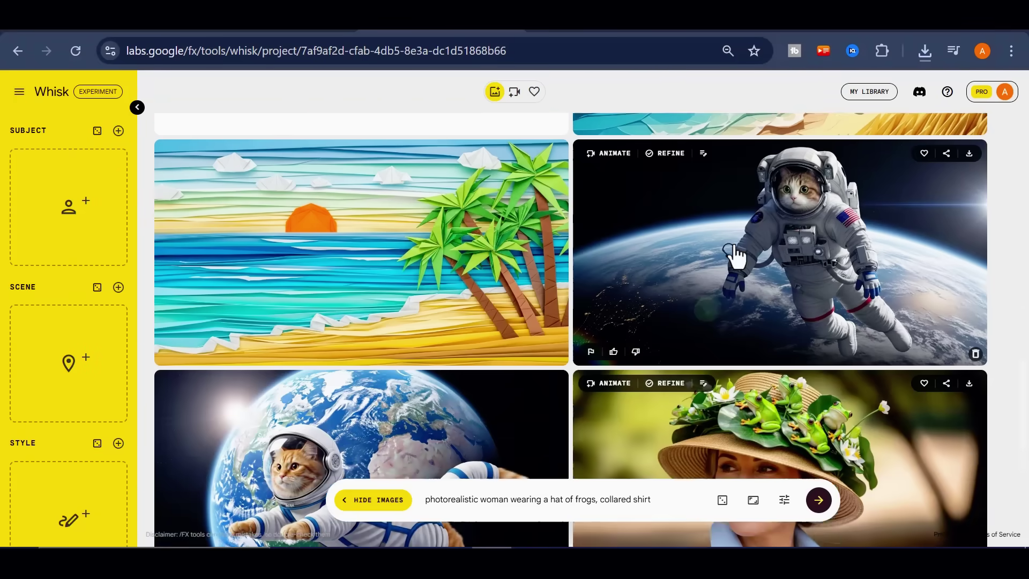
pyautogui.scroll(-4, 969, 311)
pyautogui.scroll(2, 629, 285)
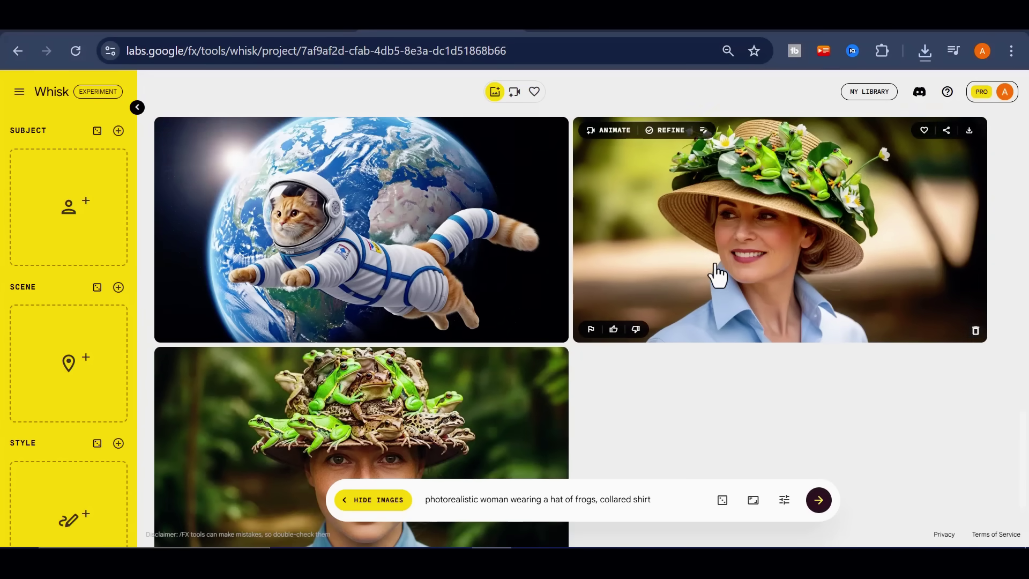
pyautogui.scroll(12, 544, 287)
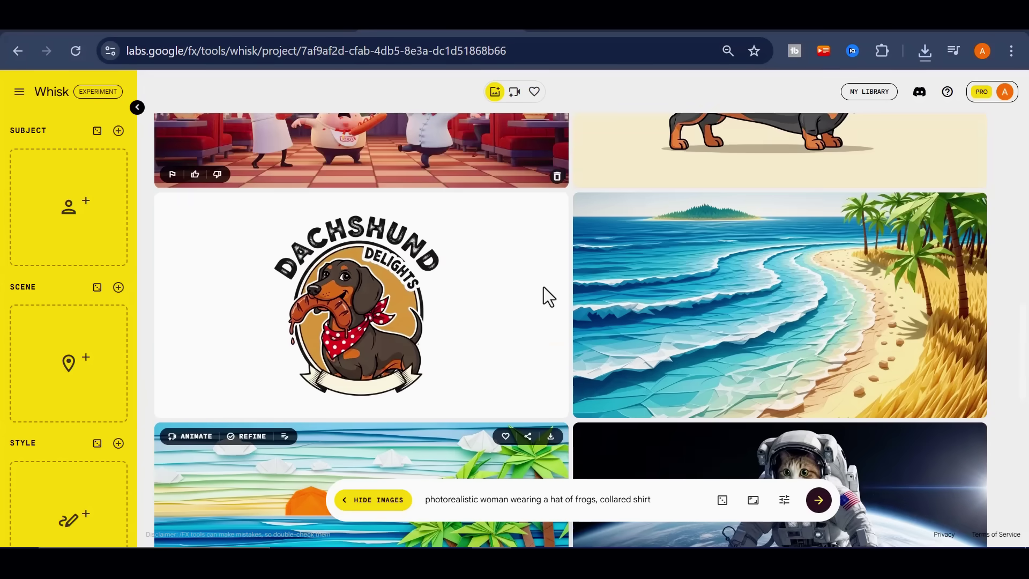
pyautogui.scroll(4, 543, 287)
pyautogui.scroll(-6, 543, 285)
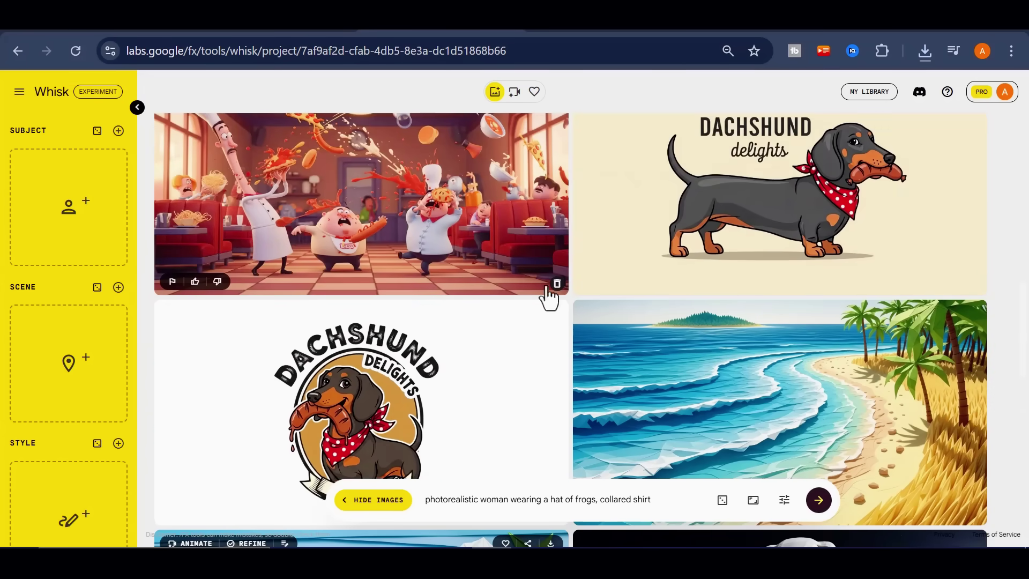
pyautogui.scroll(-14, 444, 345)
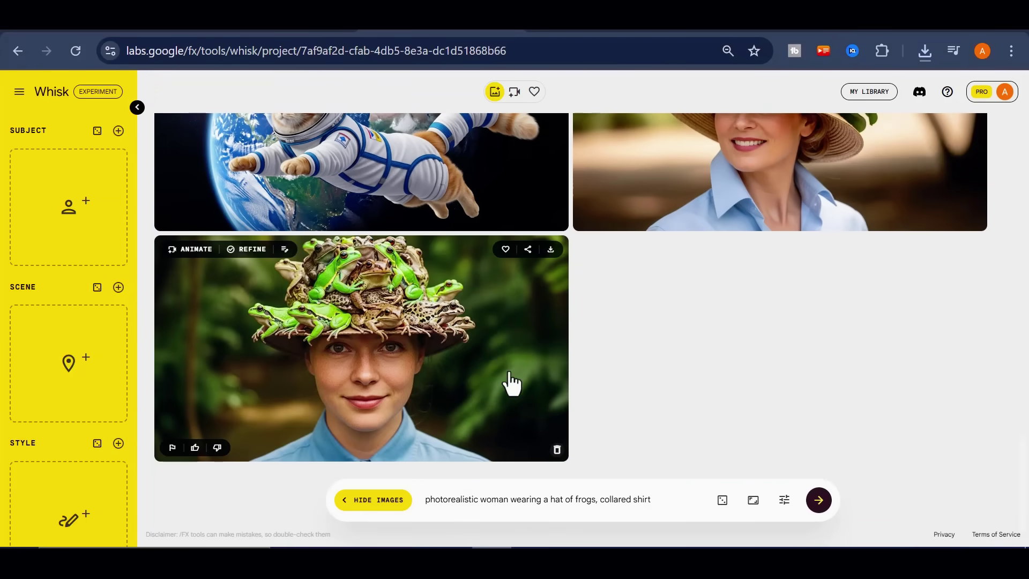
pyautogui.tripleClick(650, 499)
pyautogui.press('BackSpace')
pyautogui.scroll(7, 524, 302)
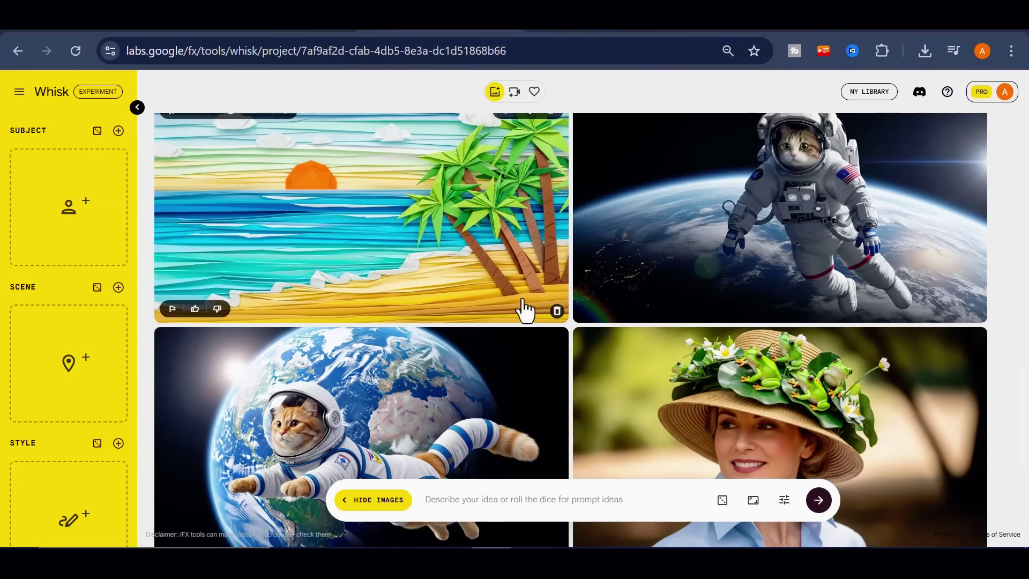
pyautogui.scroll(-3, 525, 310)
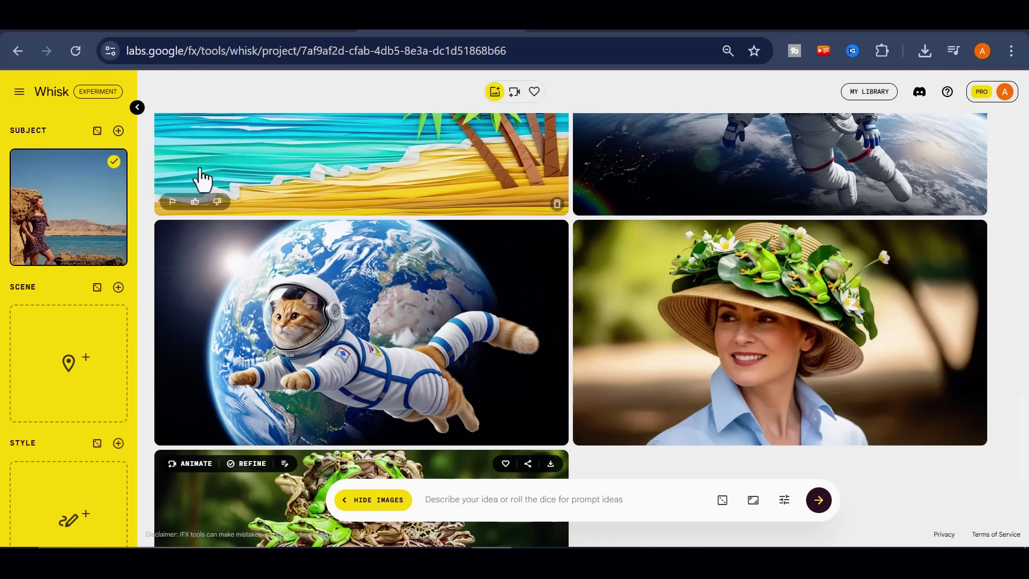
# Step: Copy the subject photo's detailed description from its prompt dialog
pyautogui.moveTo(23, 255)
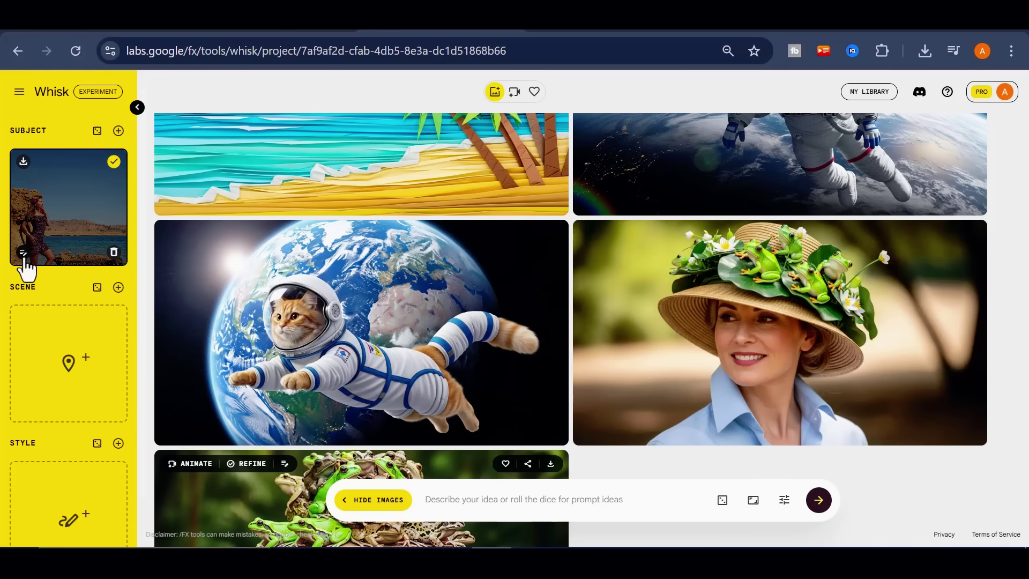
pyautogui.click(23, 253)
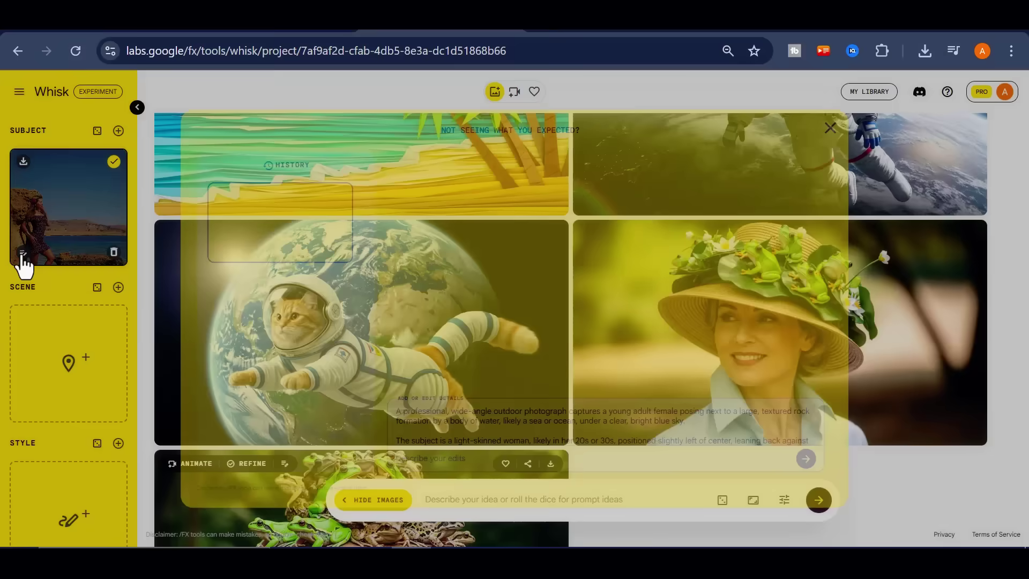
pyautogui.scroll(-3, 428, 422)
pyautogui.scroll(3, 420, 429)
pyautogui.moveTo(384, 429); pyautogui.dragTo(708, 450)
pyautogui.rightClick(516, 423)
pyautogui.click(568, 183)
pyautogui.scroll(3, 539, 434)
pyautogui.press('Escape')
# Step: Paste that description into the prompt and generate new woman-by-the-rocks images
pyautogui.rightClick(488, 499)
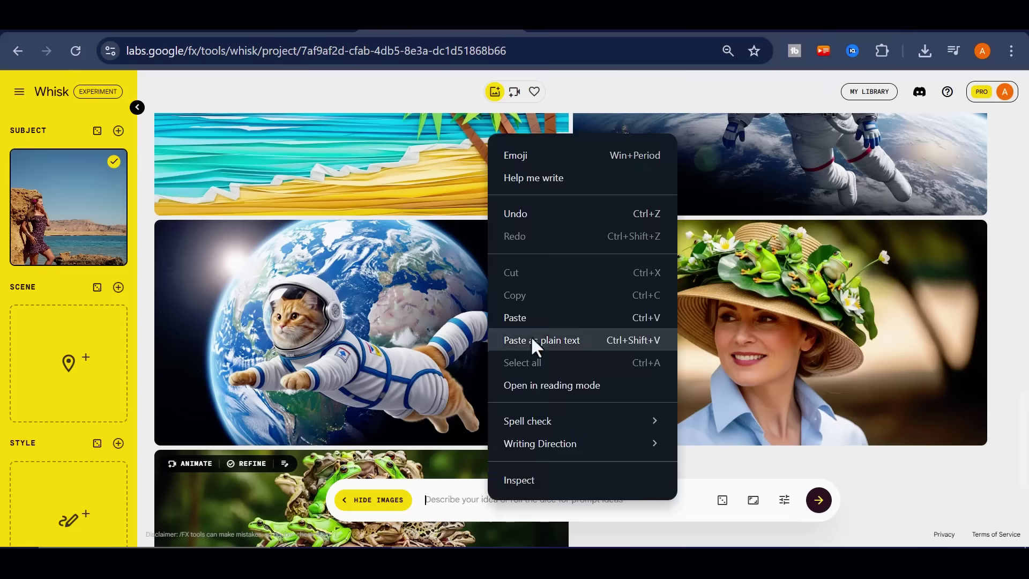
pyautogui.click(531, 341)
pyautogui.click(819, 499)
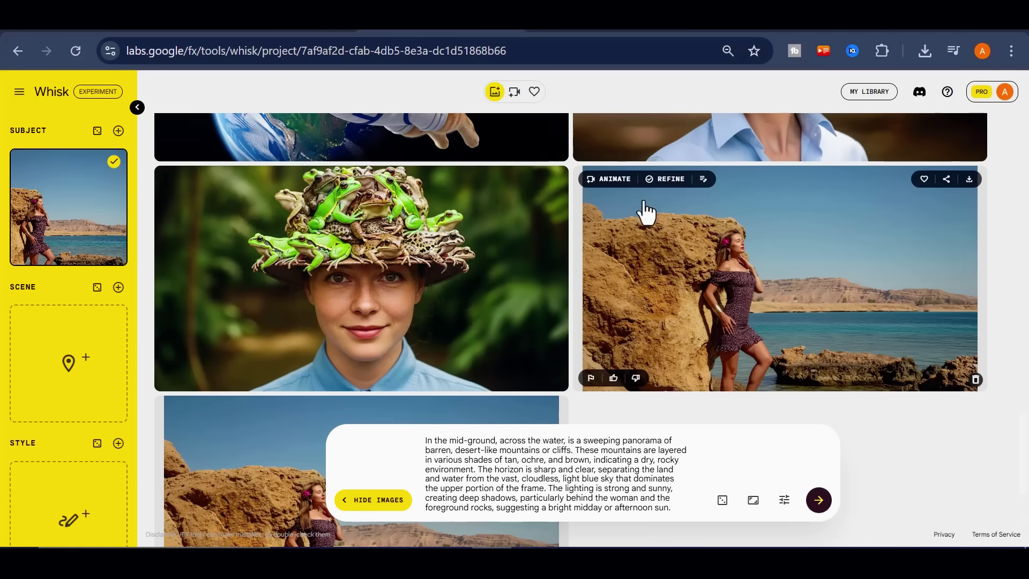
# Step: Refine the rocks image with 'change her clothes color to blue and zoom in on her face a bit', then exit Refine
pyautogui.click(671, 179)
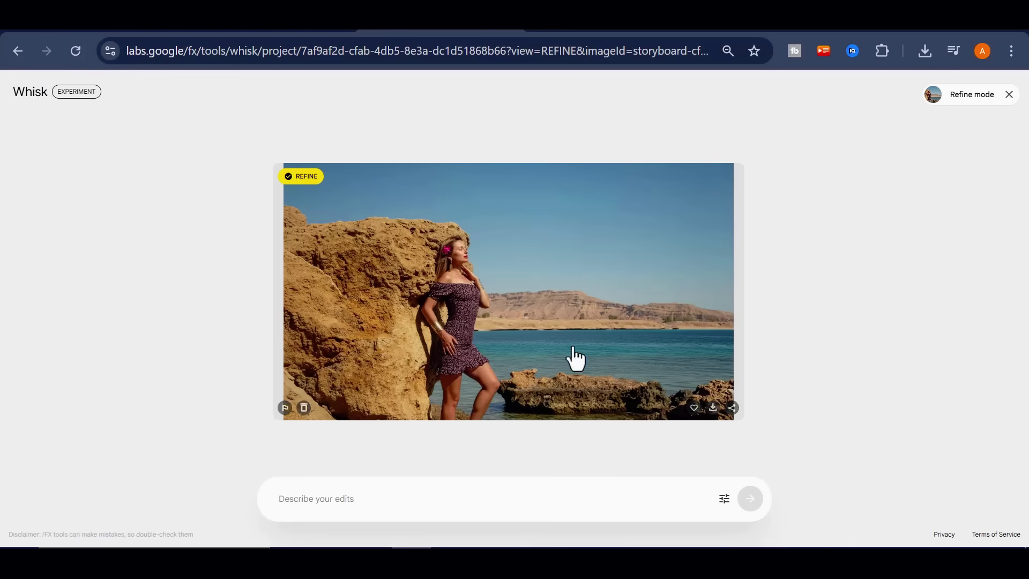
pyautogui.rightClick(391, 504)
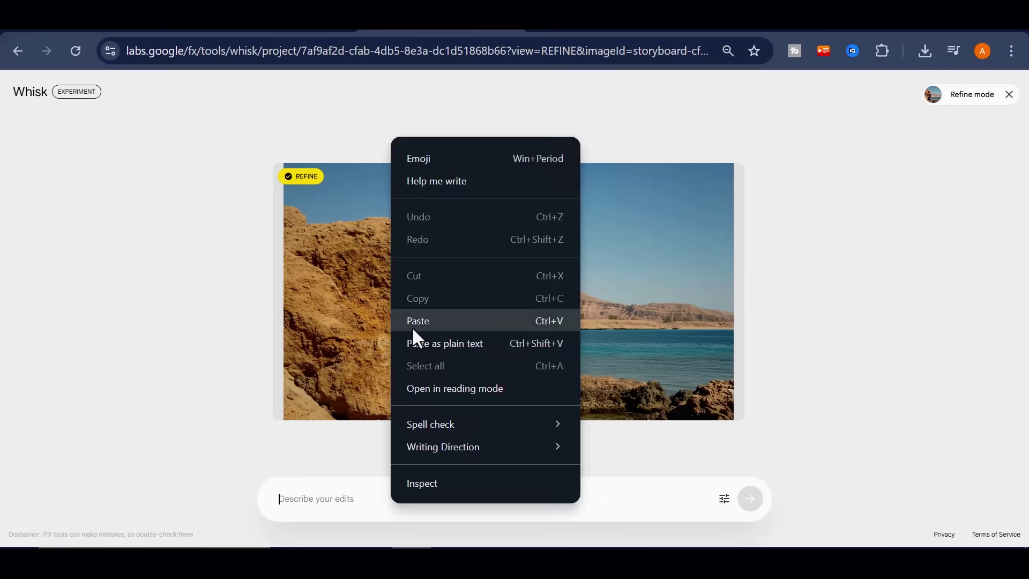
pyautogui.click(412, 323)
pyautogui.moveTo(559, 504); pyautogui.dragTo(279, 503)
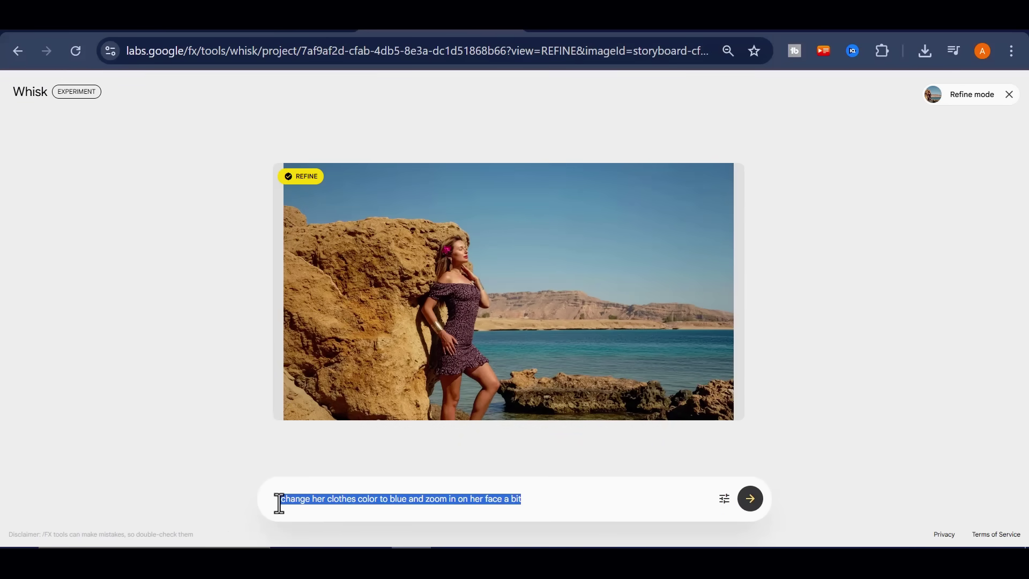
pyautogui.click(391, 504)
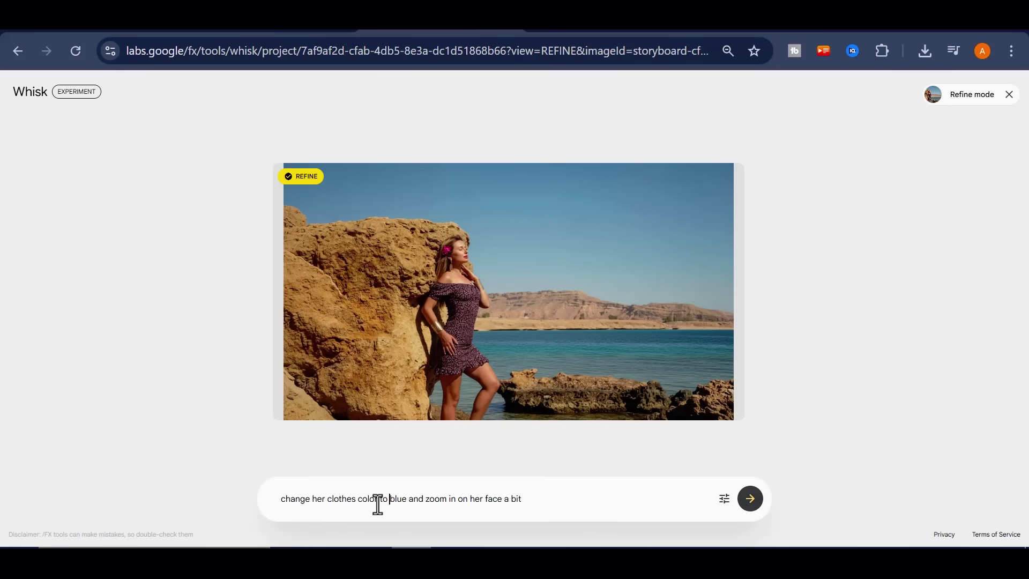
pyautogui.click(753, 504)
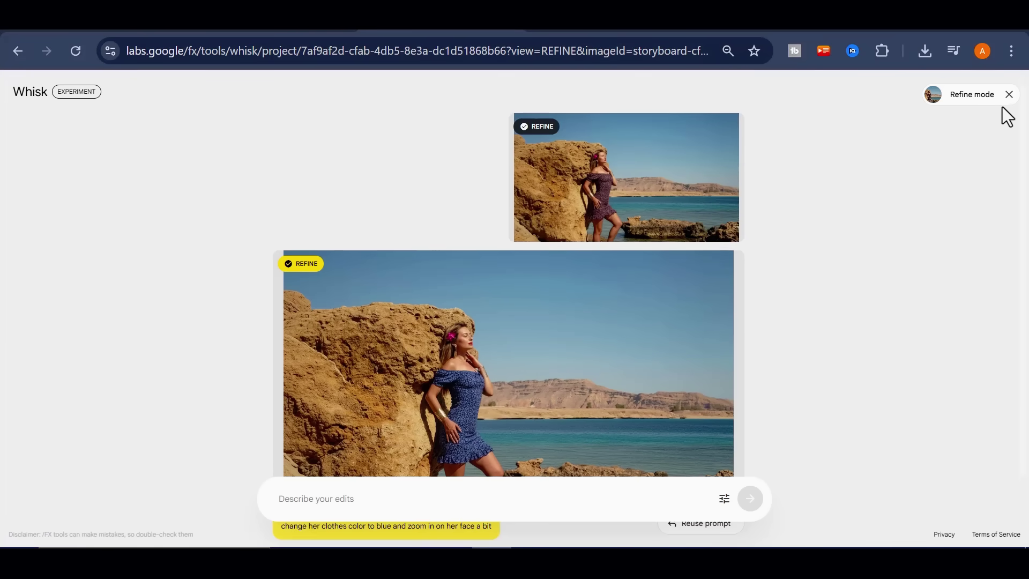
pyautogui.click(1009, 95)
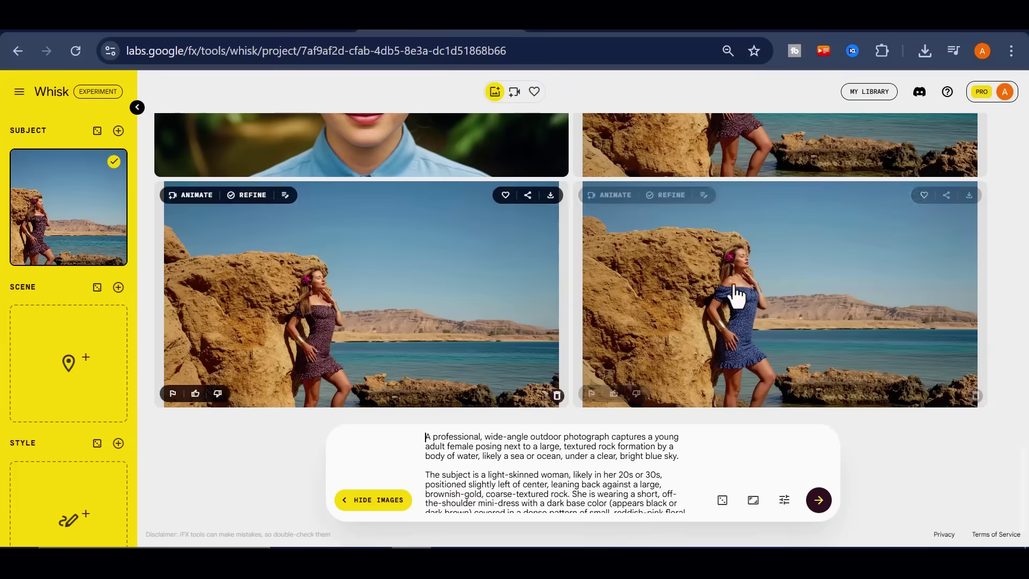
# Step: Select the old prompt, reset the ingredients sidebar, and bring in the black tank-top woman as subject
pyautogui.moveTo(684, 509); pyautogui.dragTo(427, 437)
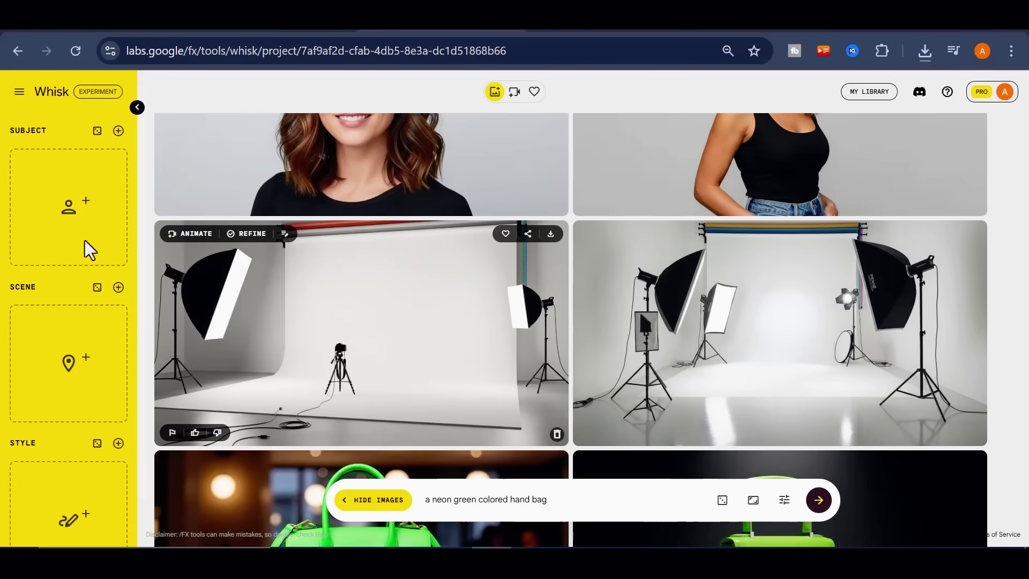
pyautogui.click(137, 107)
pyautogui.click(41, 112)
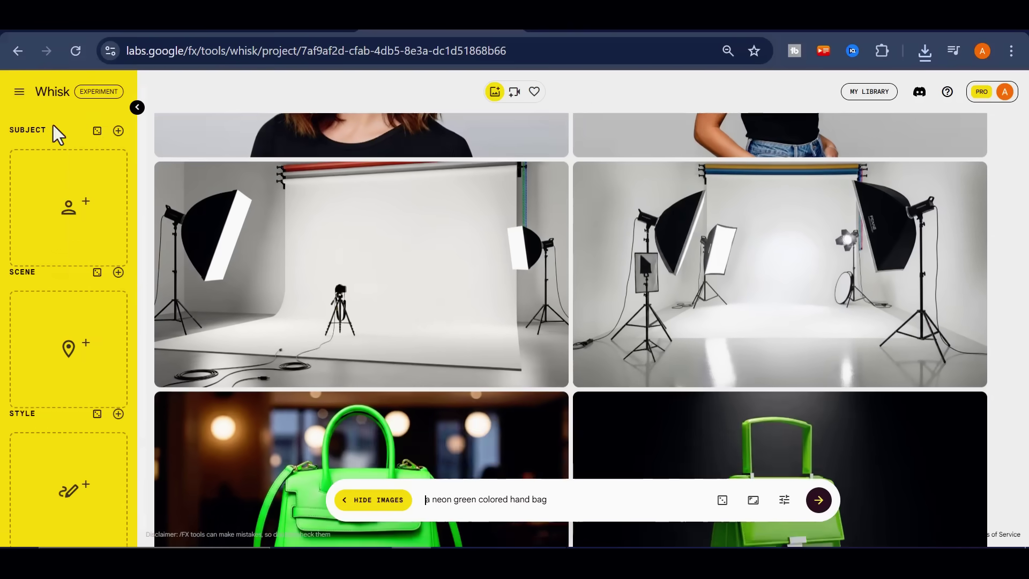
pyautogui.moveTo(78, 247)
pyautogui.moveTo(51, 341)
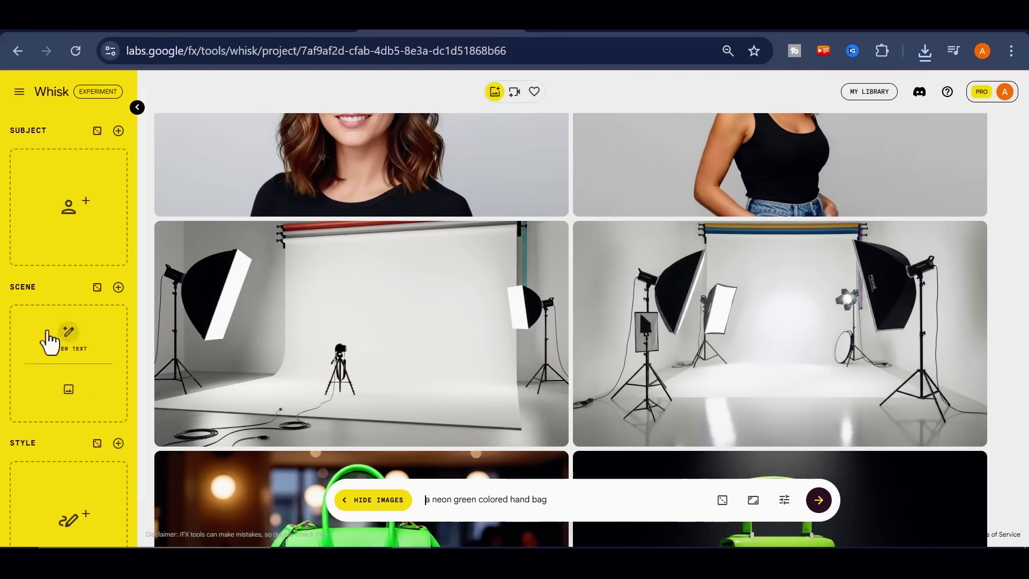
pyautogui.scroll(-1, 43, 402)
pyautogui.moveTo(43, 445)
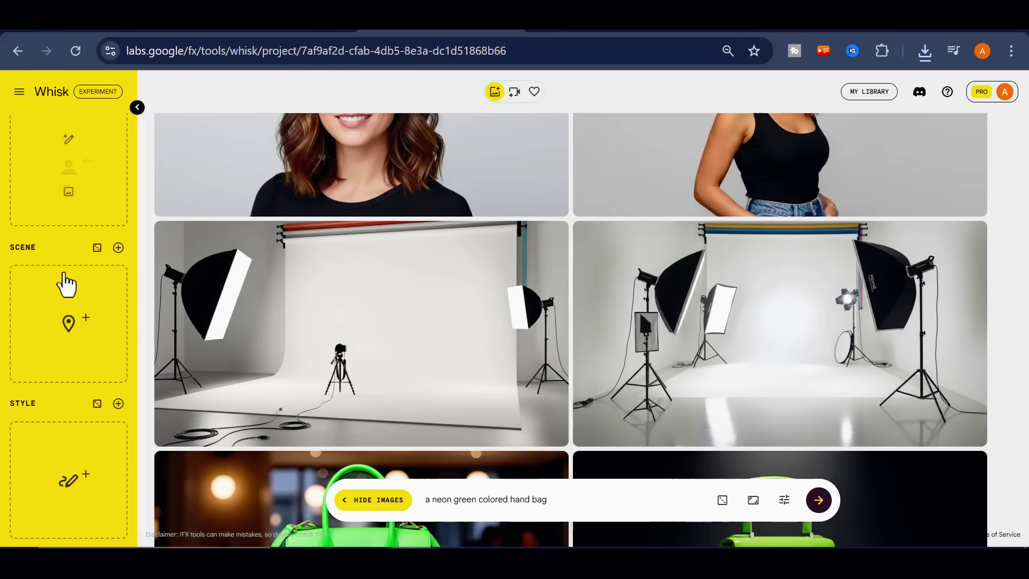
pyautogui.moveTo(92, 338)
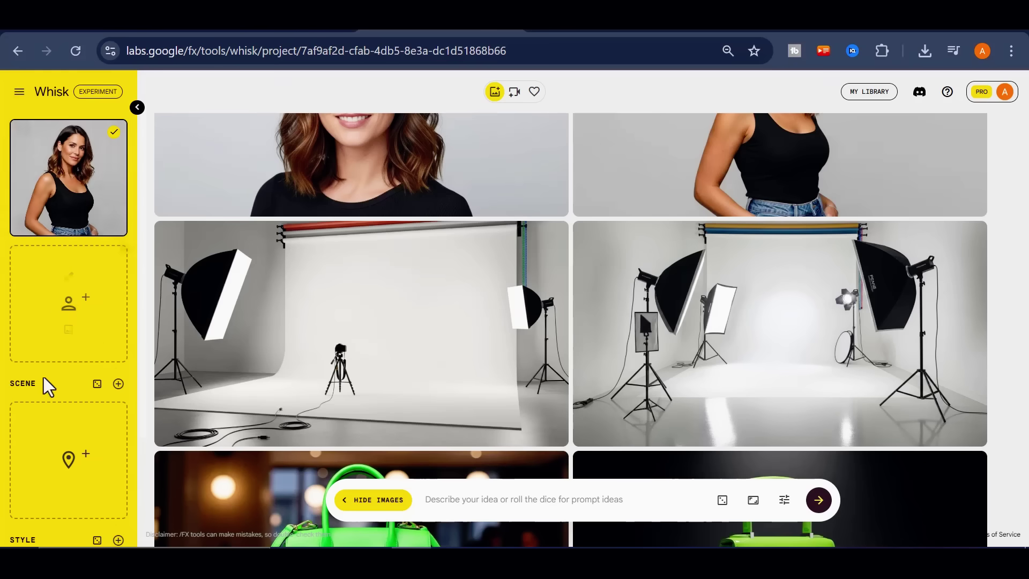
# Step: Add the green handbag as a second subject and generate the model holding it
pyautogui.moveTo(67, 311); pyautogui.dragTo(65, 327)
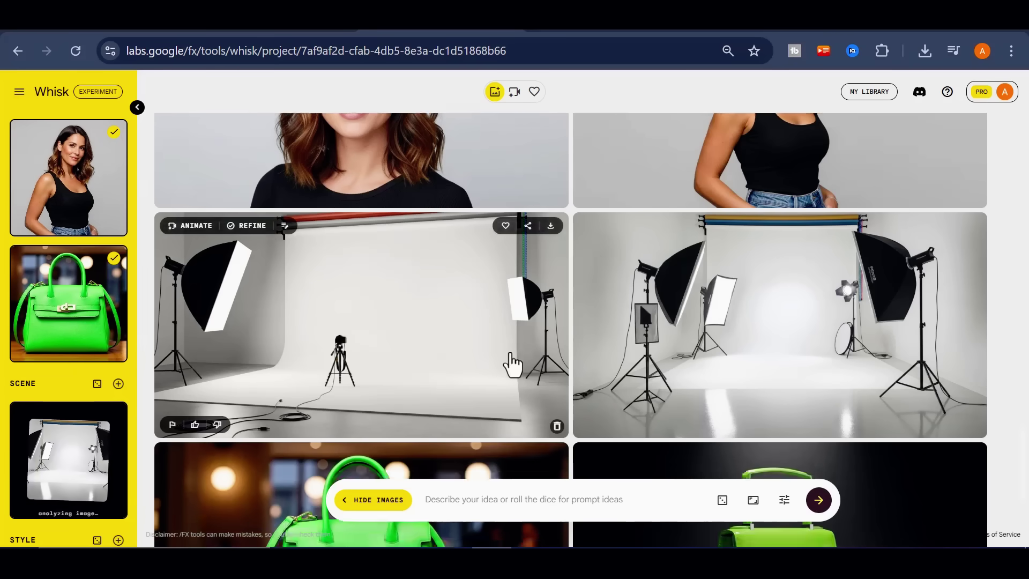
pyautogui.scroll(-2, 510, 363)
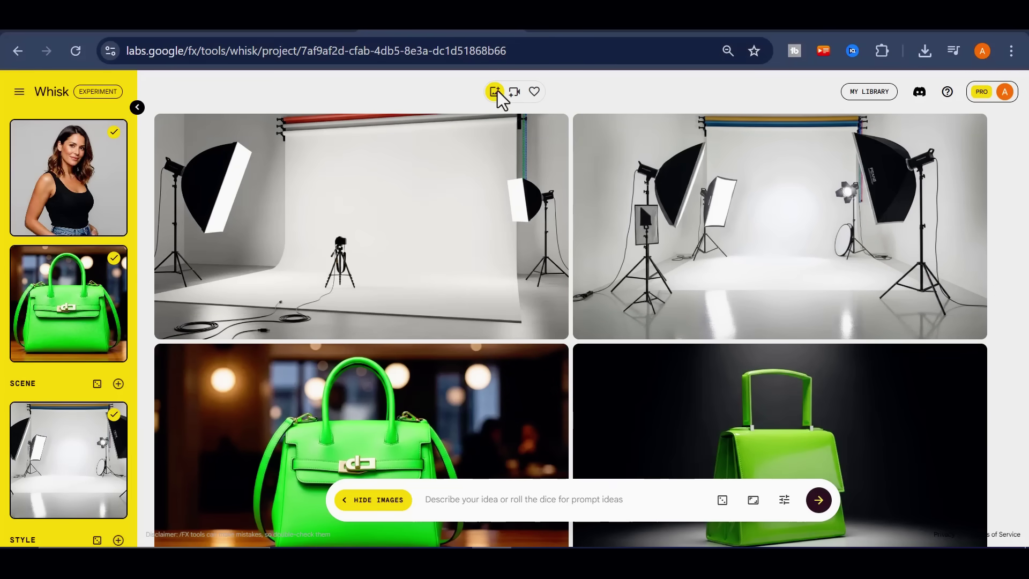
pyautogui.write('the model would be holding the neon green handbag, inside that photo studio scene')
pyautogui.moveTo(524, 507); pyautogui.dragTo(425, 497)
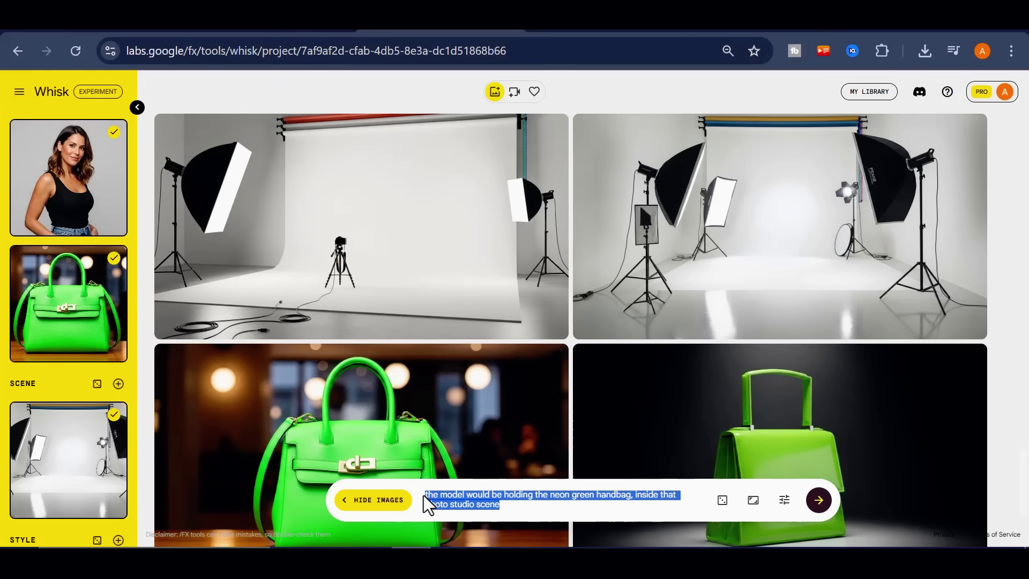
pyautogui.click(818, 500)
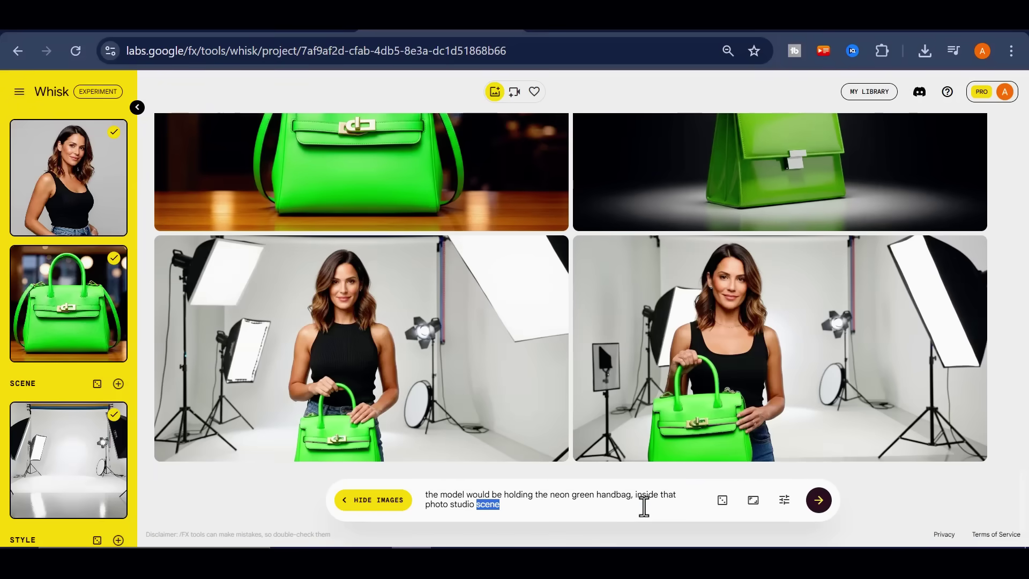
# Step: Clear the prompt, inspect both handbag images' details, and open the style slot's text-prompt option
pyautogui.tripleClick(644, 506)
pyautogui.hotkey('ctrl', 'c')
pyautogui.press('BackSpace')
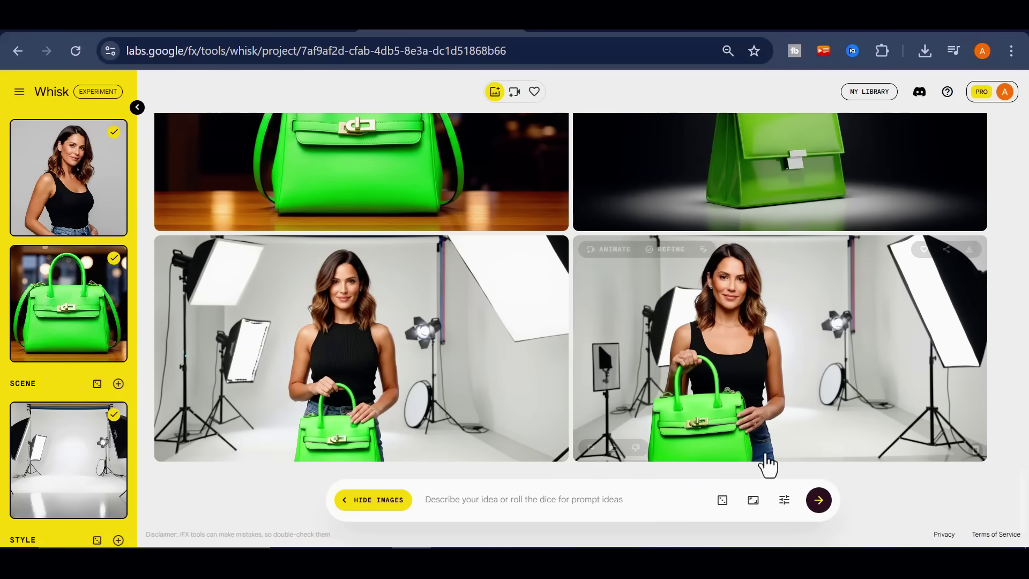
pyautogui.click(416, 360)
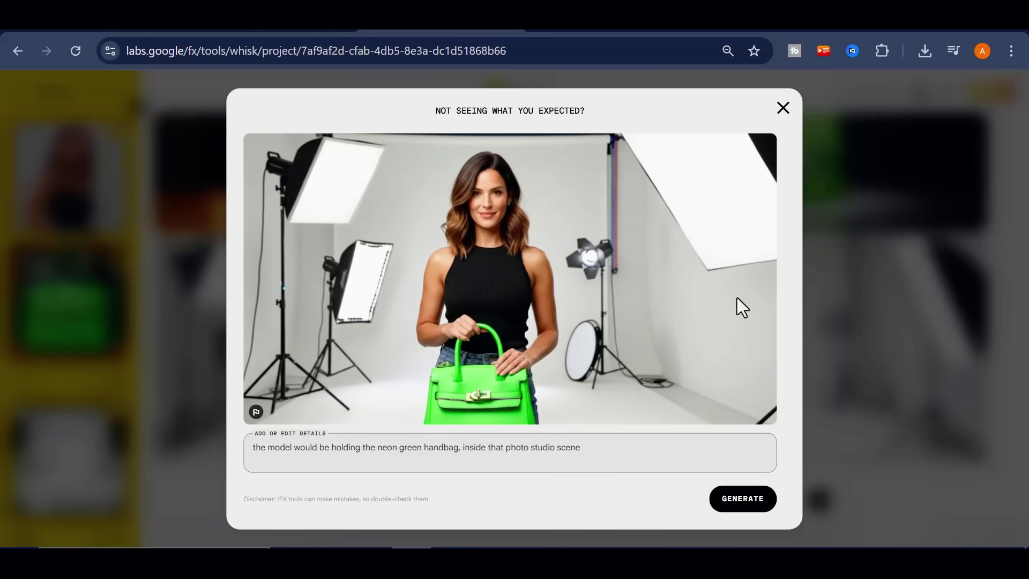
pyautogui.click(784, 111)
pyautogui.moveTo(781, 314)
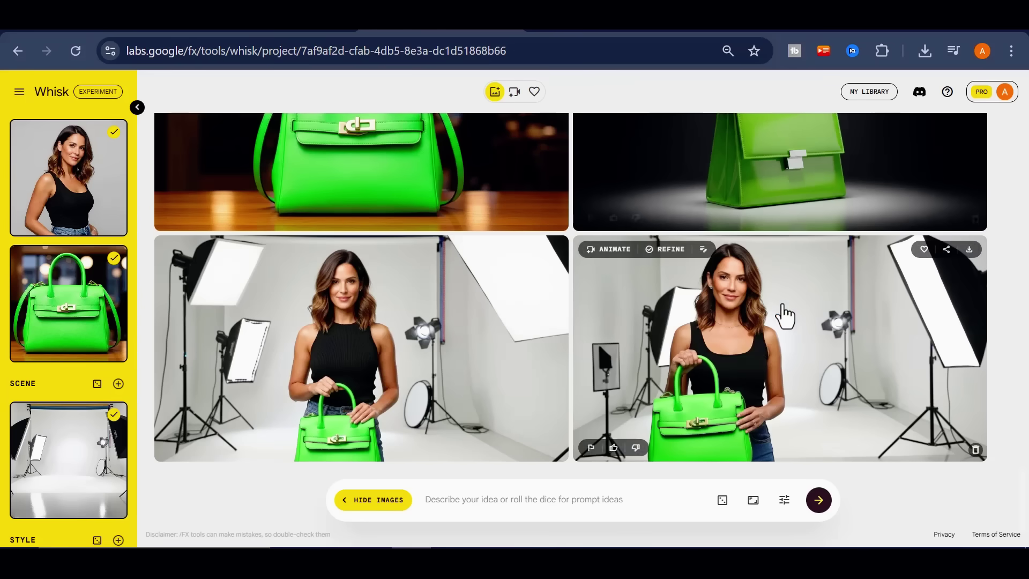
pyautogui.click(781, 333)
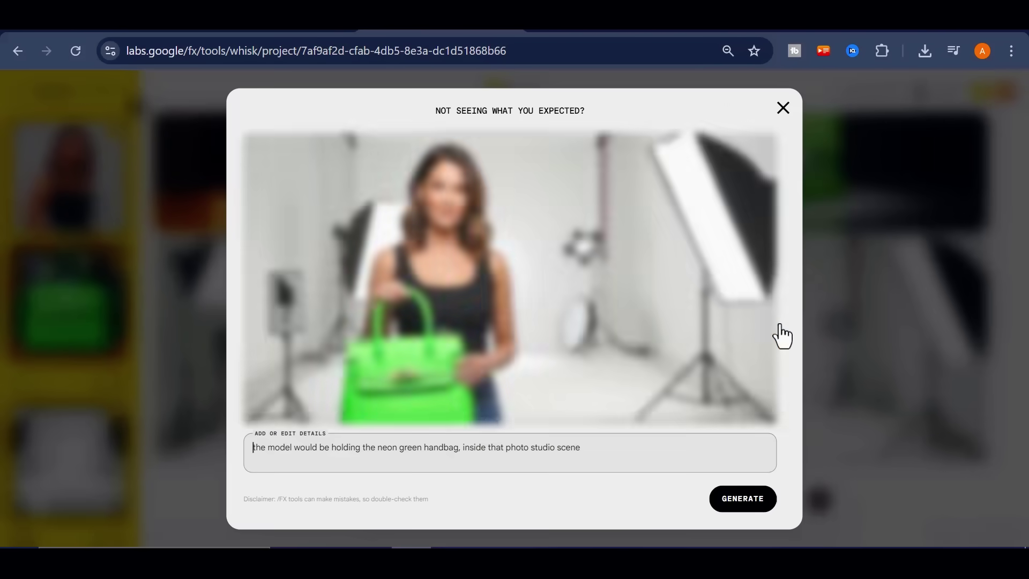
pyautogui.click(783, 110)
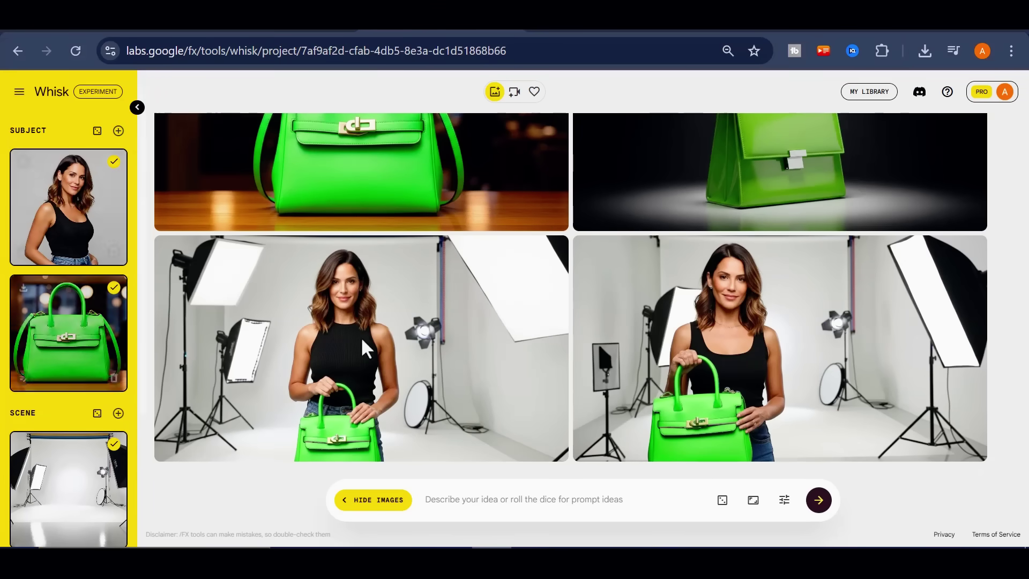
pyautogui.scroll(-3, 50, 396)
pyautogui.click(77, 464)
# Step: Generate a retro disco style reference, then paste the handbag prompt and generate studio shots
pyautogui.write('give the entire photo a good retro look, something from the 1970s or 1980s')
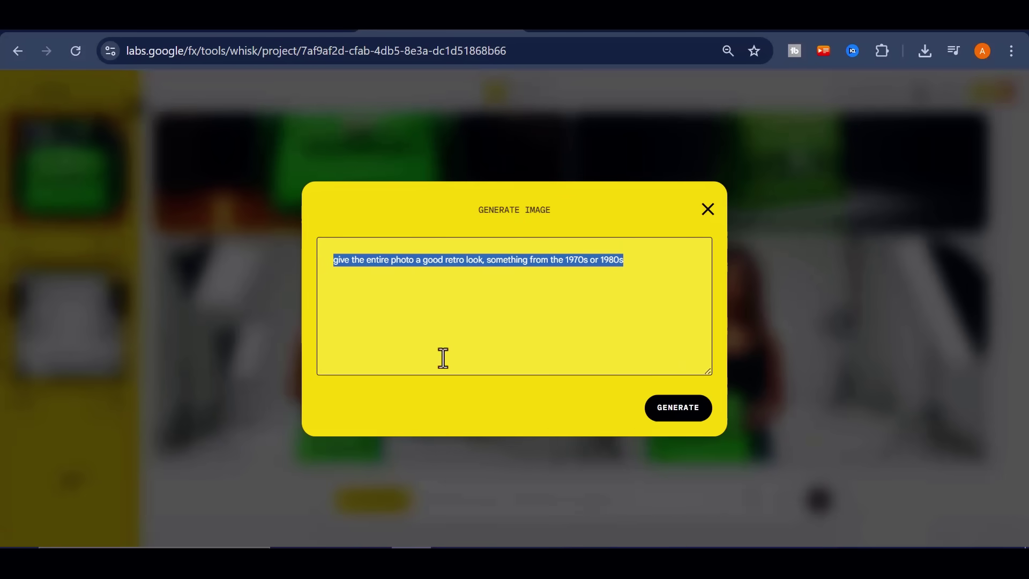
pyautogui.click(662, 408)
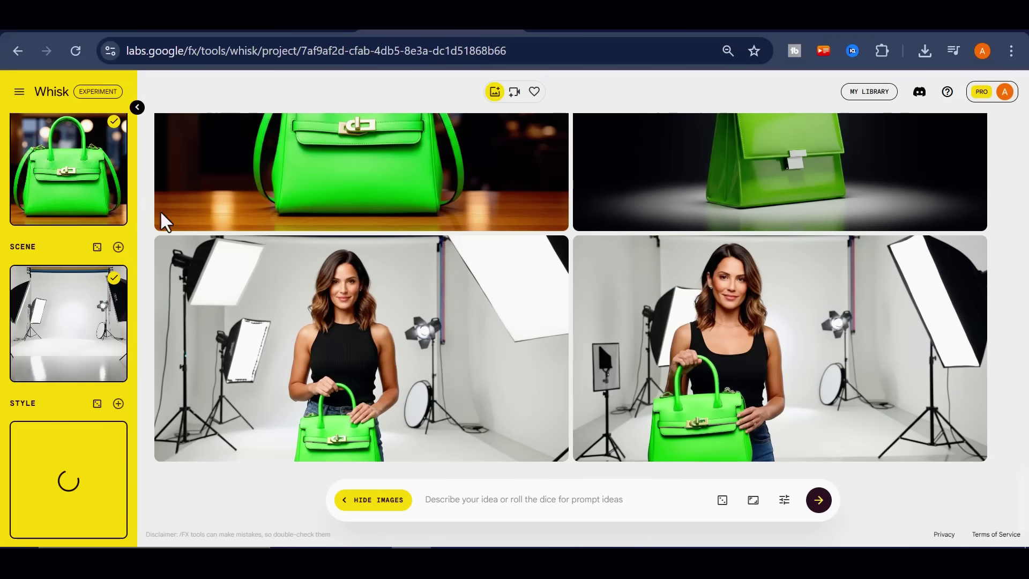
pyautogui.rightClick(522, 501)
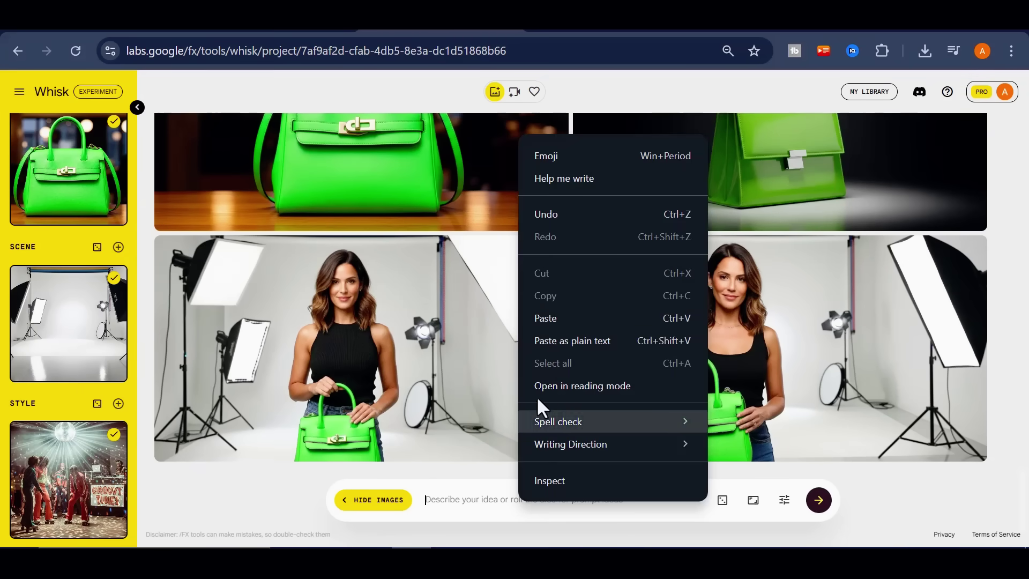
pyautogui.click(552, 321)
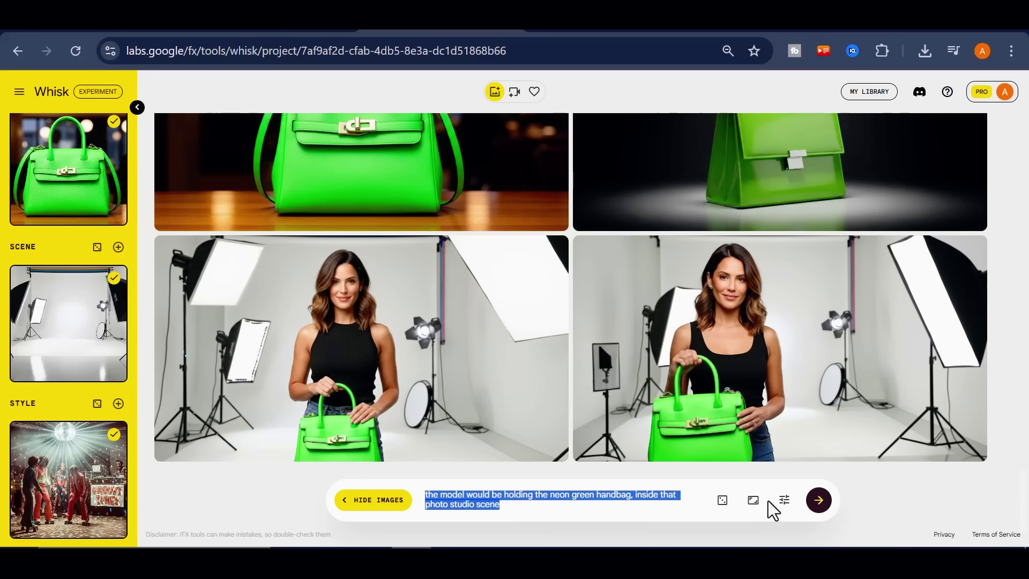
pyautogui.press('Return')
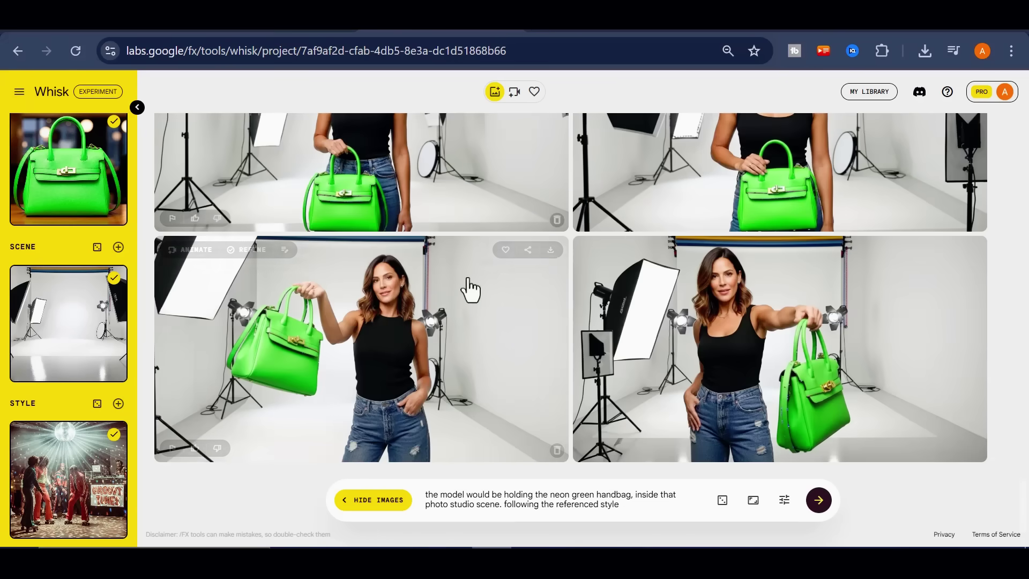
# Step: Enlarge the lower-left and lower-right new images to inspect them
pyautogui.click(379, 356)
pyautogui.click(783, 108)
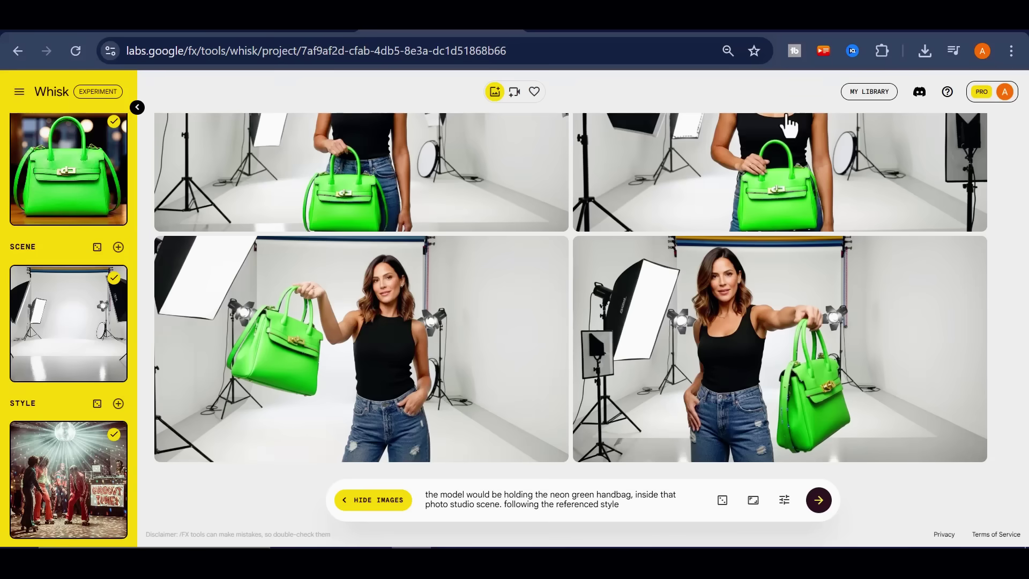
pyautogui.click(772, 300)
pyautogui.click(783, 108)
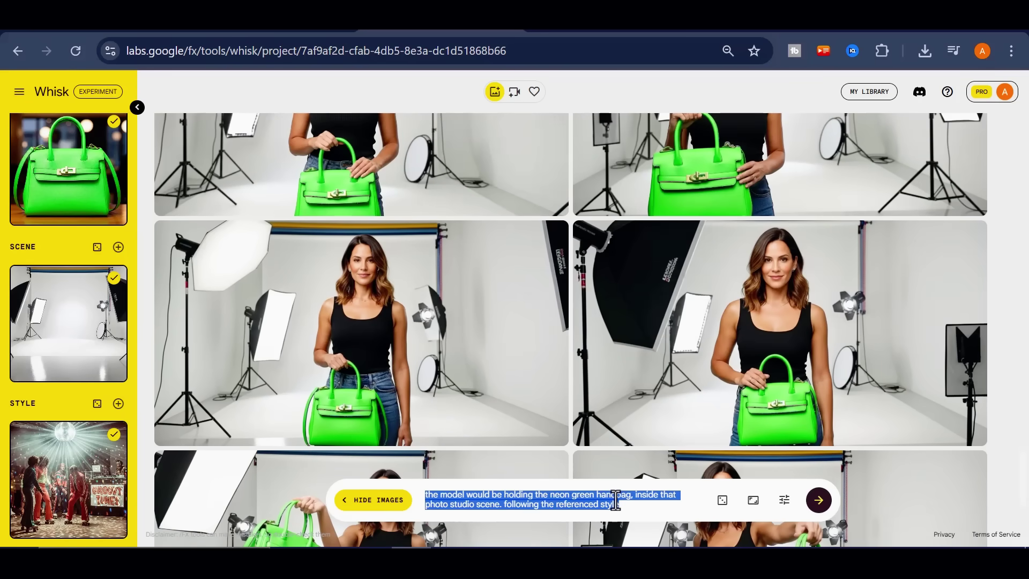
# Step: Clear the prompt and scroll through the gallery
pyautogui.press('BackSpace')
pyautogui.scroll(-4, 643, 375)
pyautogui.scroll(1, 536, 289)
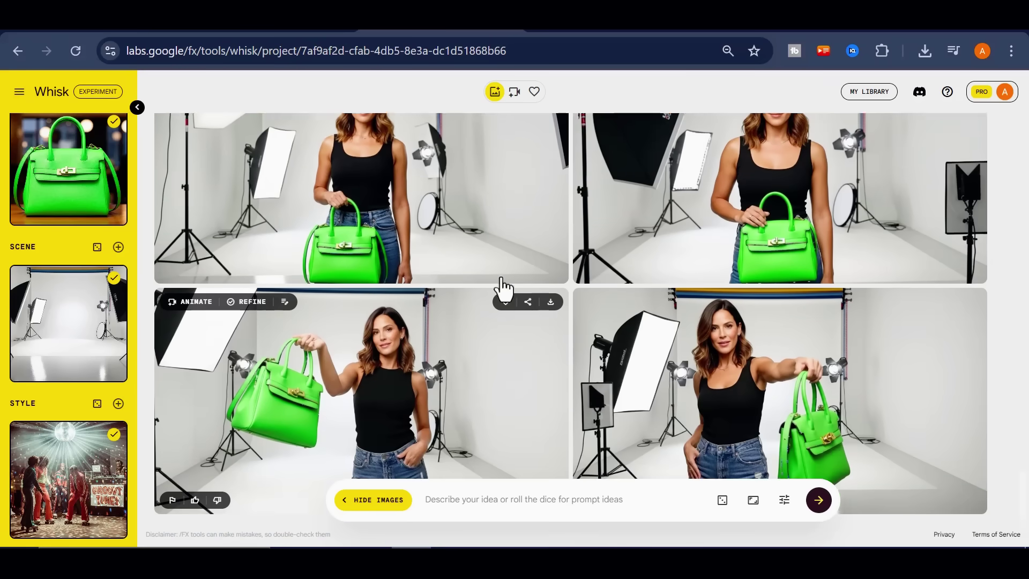
pyautogui.click(495, 93)
pyautogui.scroll(5, 536, 199)
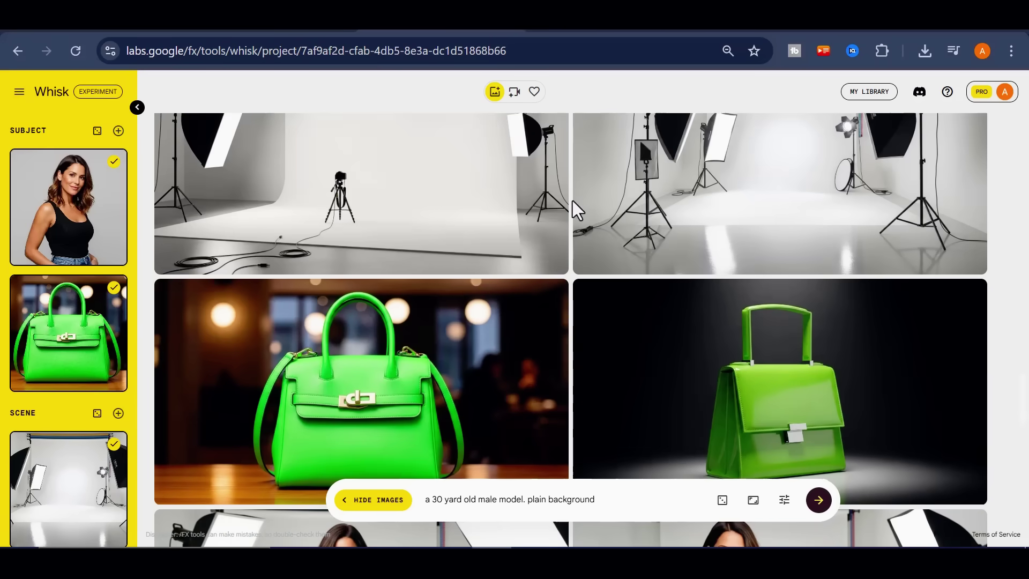
pyautogui.scroll(6, 394, 212)
pyautogui.scroll(-4, 403, 214)
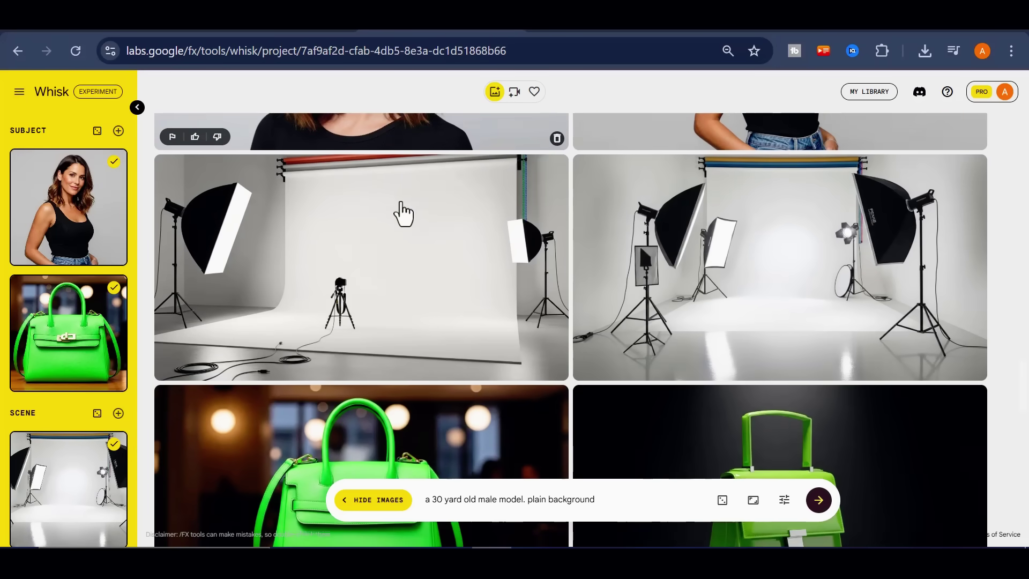
pyautogui.scroll(-12, 403, 214)
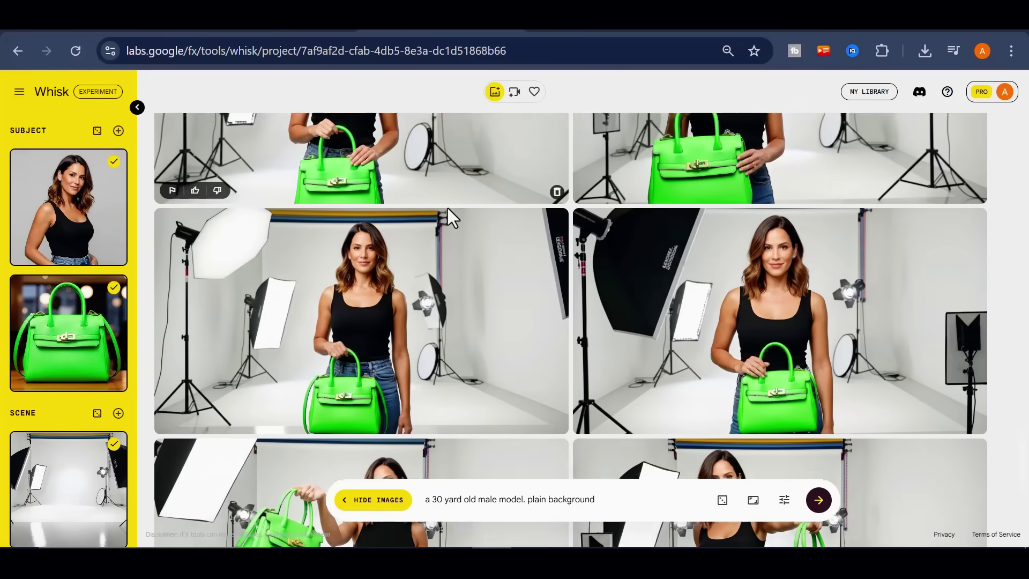
pyautogui.scroll(-15, 448, 209)
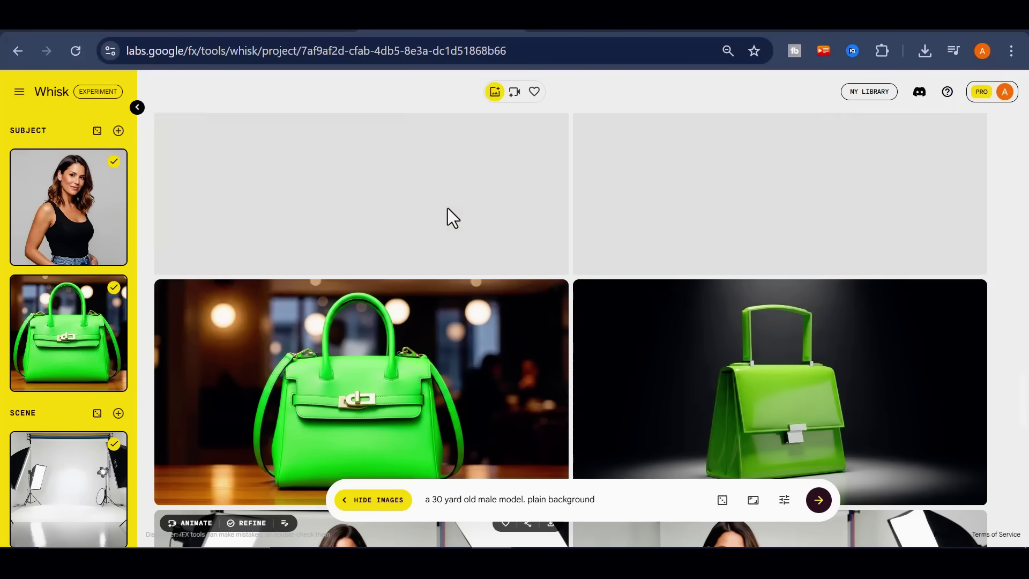
pyautogui.scroll(12, 448, 209)
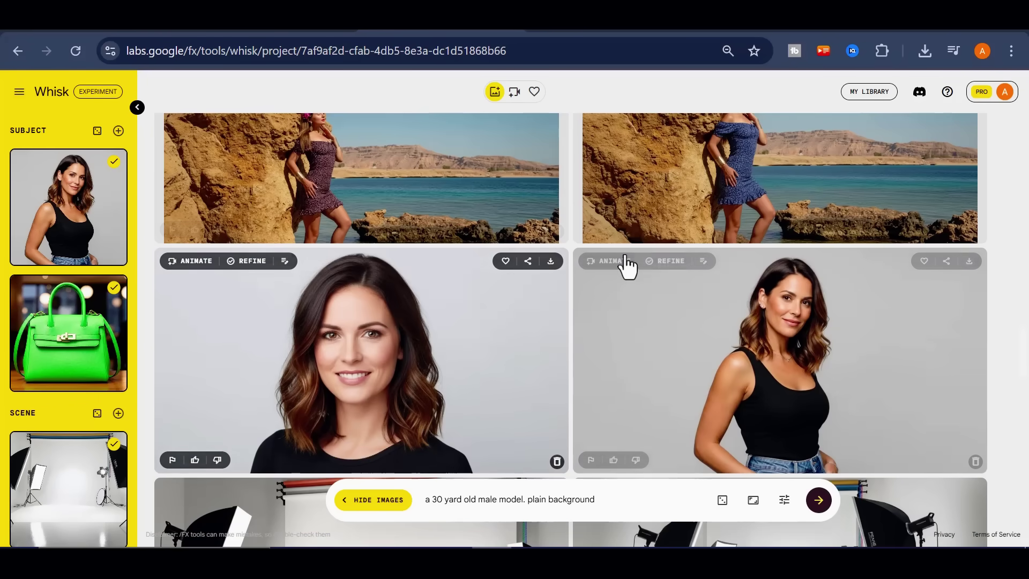
pyautogui.scroll(-10, 627, 266)
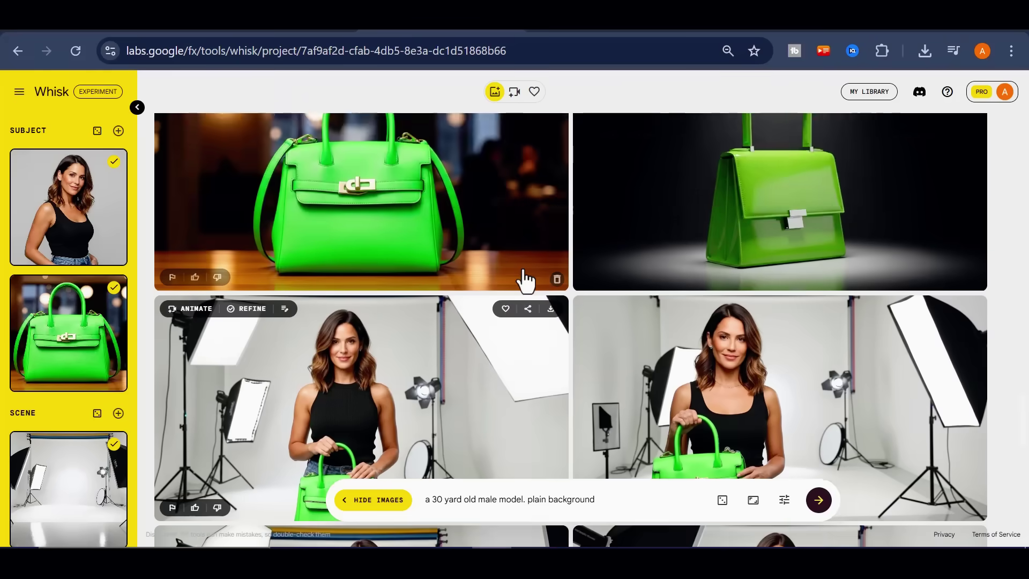
pyautogui.scroll(-2, 523, 280)
# Step: Clear all references, check the seed in Settings, and generate the woman-beside-motorcycle images
pyautogui.click(501, 91)
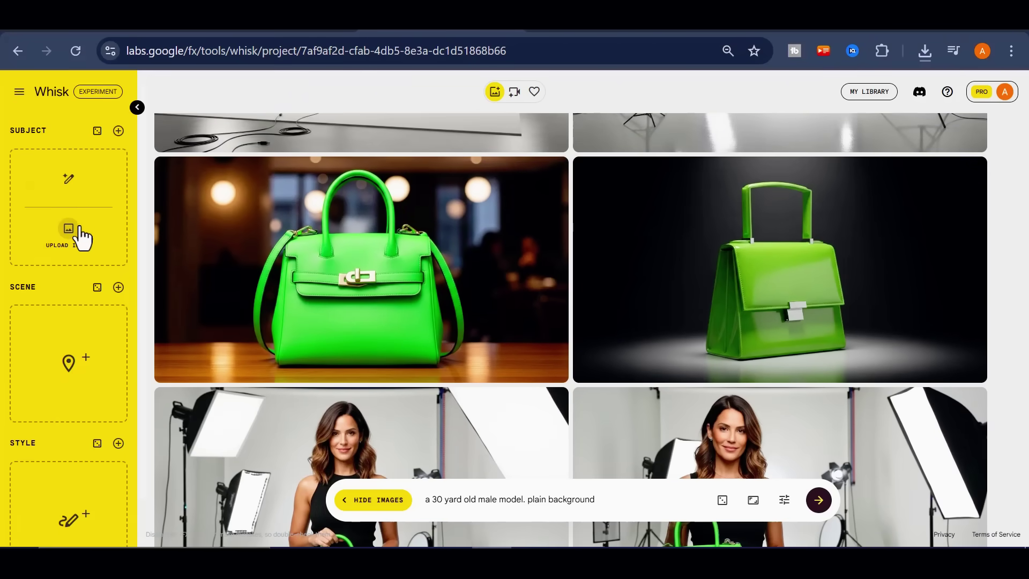
pyautogui.scroll(-5, 563, 432)
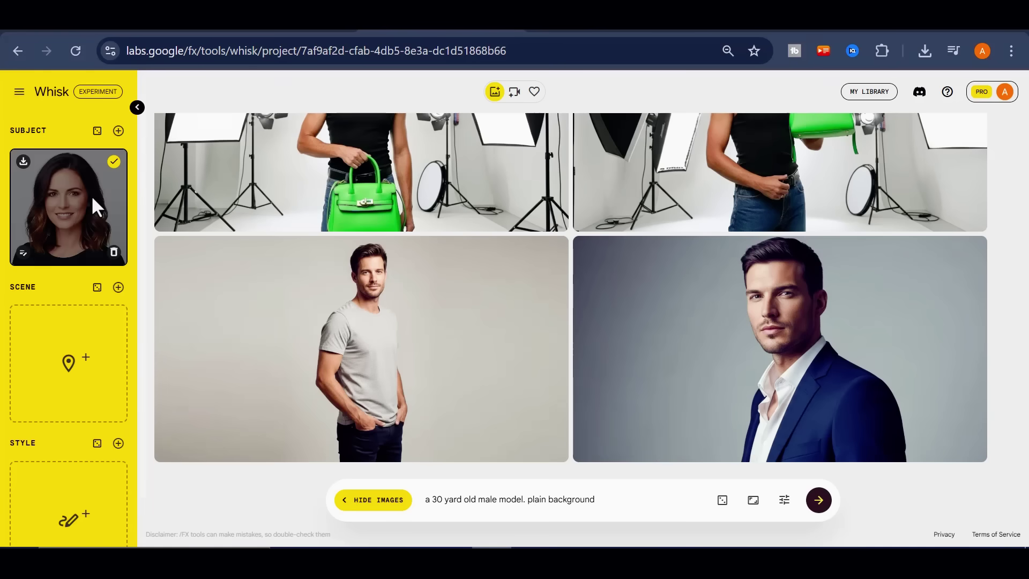
pyautogui.click(784, 500)
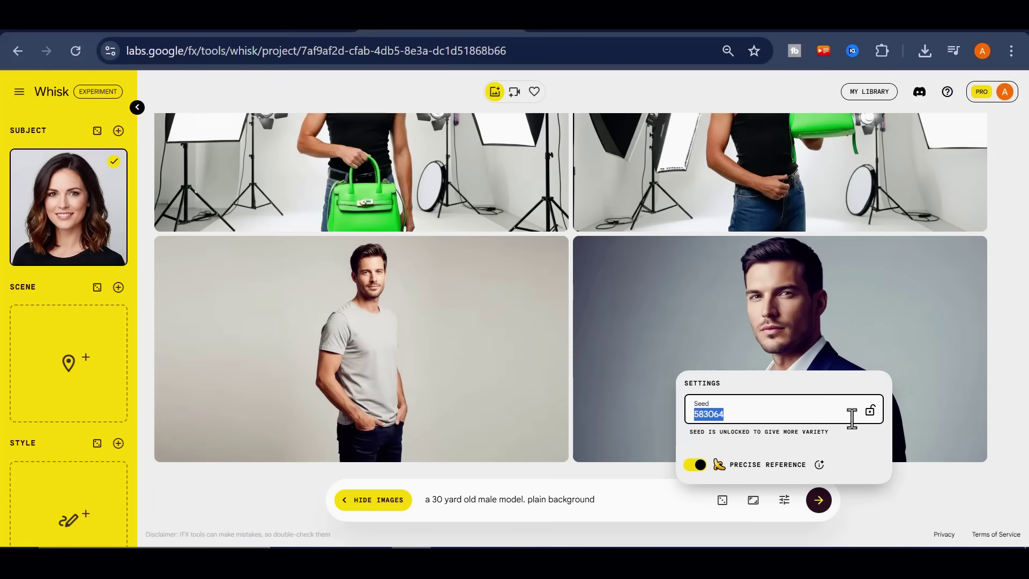
pyautogui.click(558, 498)
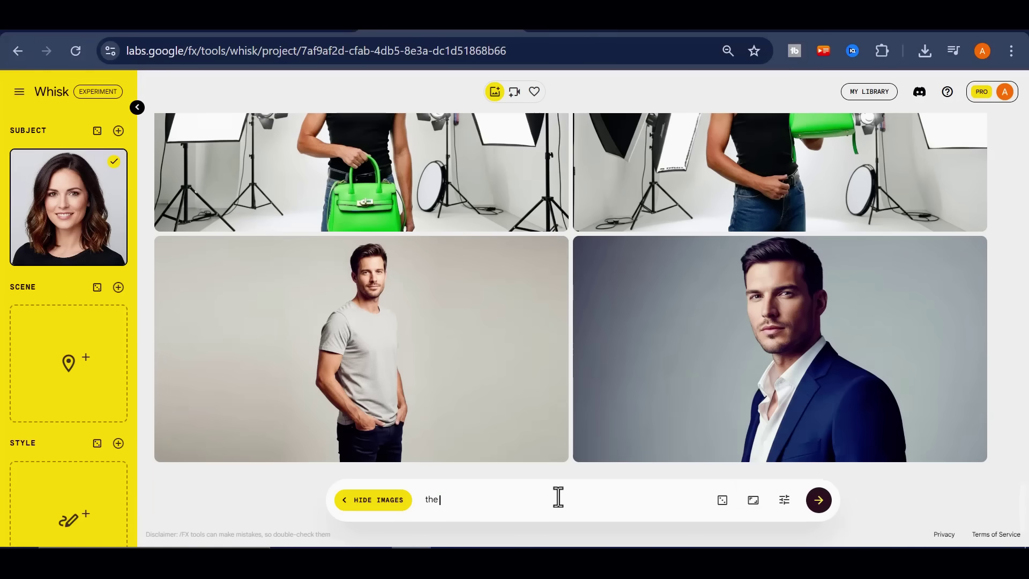
pyautogui.press('Return')
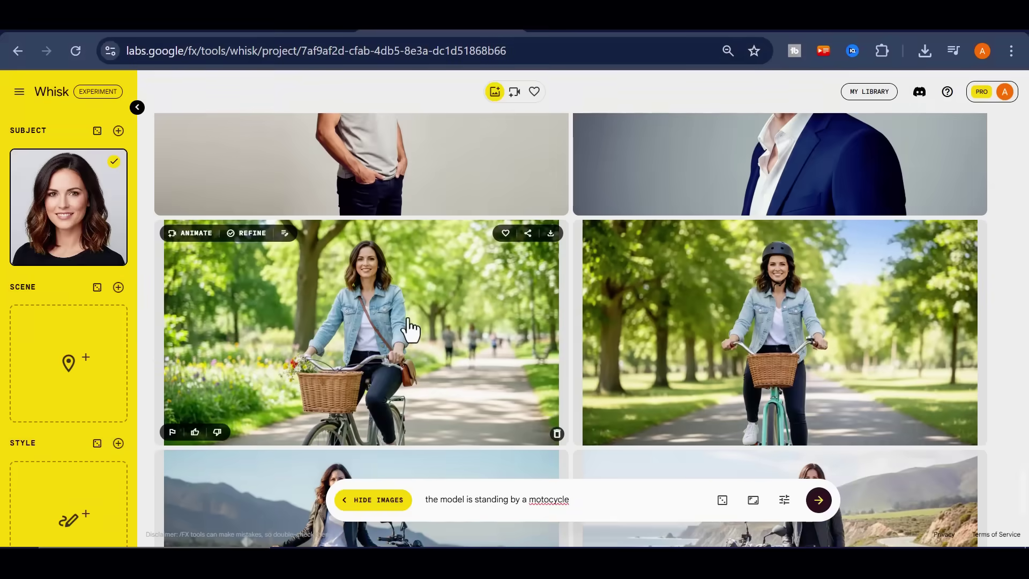
# Step: Enlarge the bicycle and left motorcycle results to inspect them
pyautogui.click(408, 320)
pyautogui.click(782, 109)
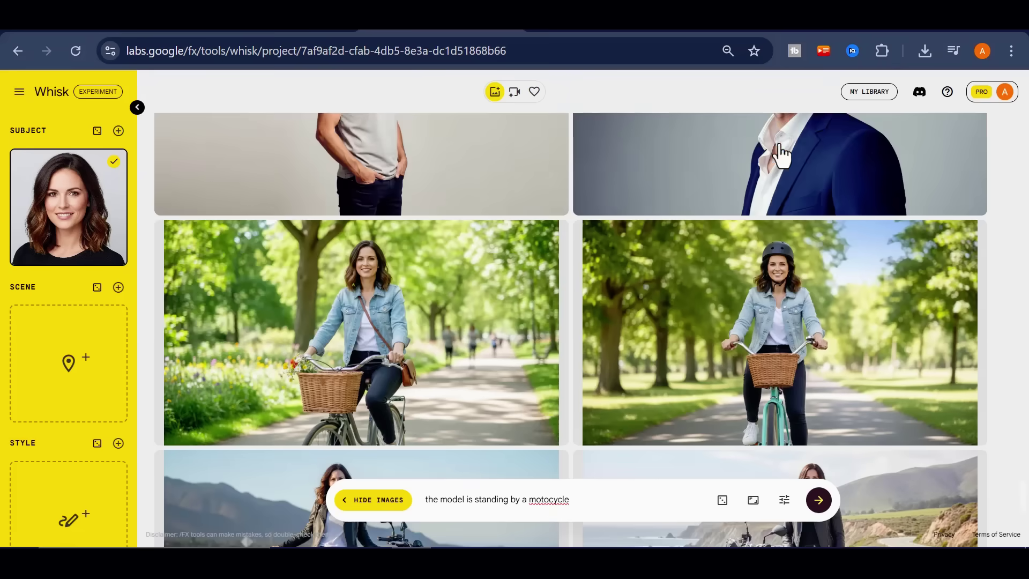
pyautogui.scroll(-4, 792, 303)
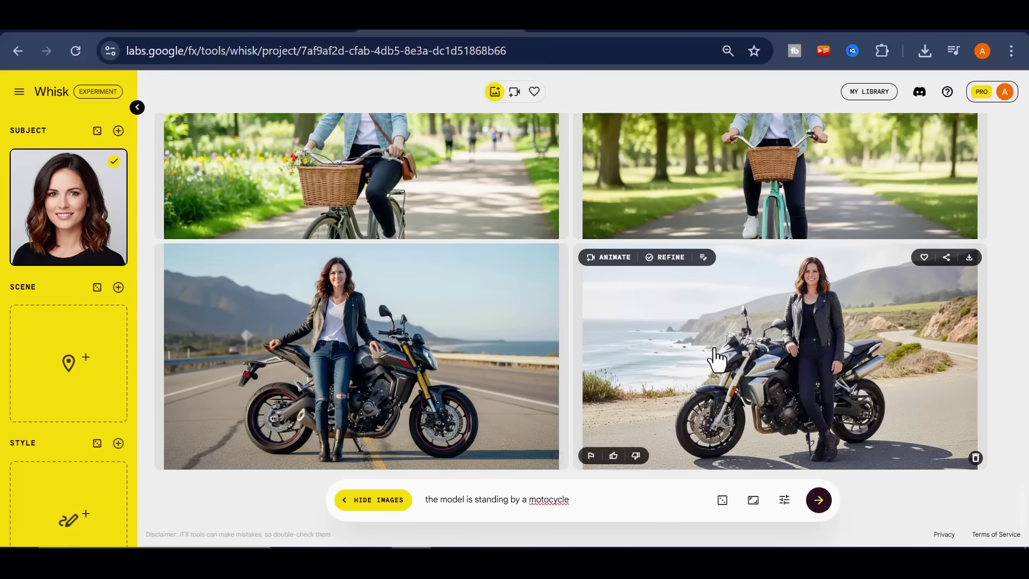
pyautogui.scroll(2, 716, 358)
pyautogui.scroll(-2, 604, 427)
pyautogui.click(536, 348)
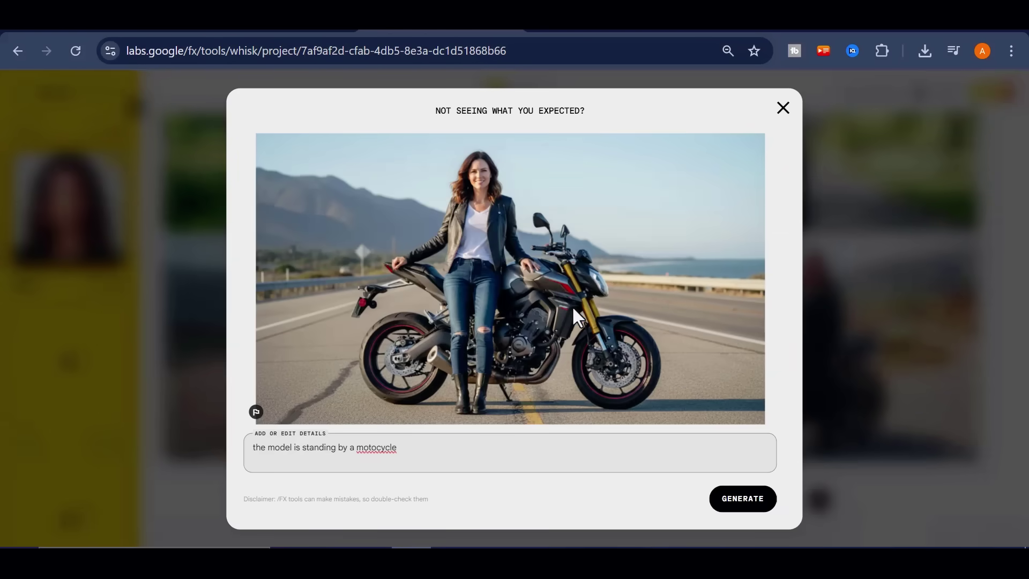
pyautogui.click(784, 115)
pyautogui.scroll(4, 800, 352)
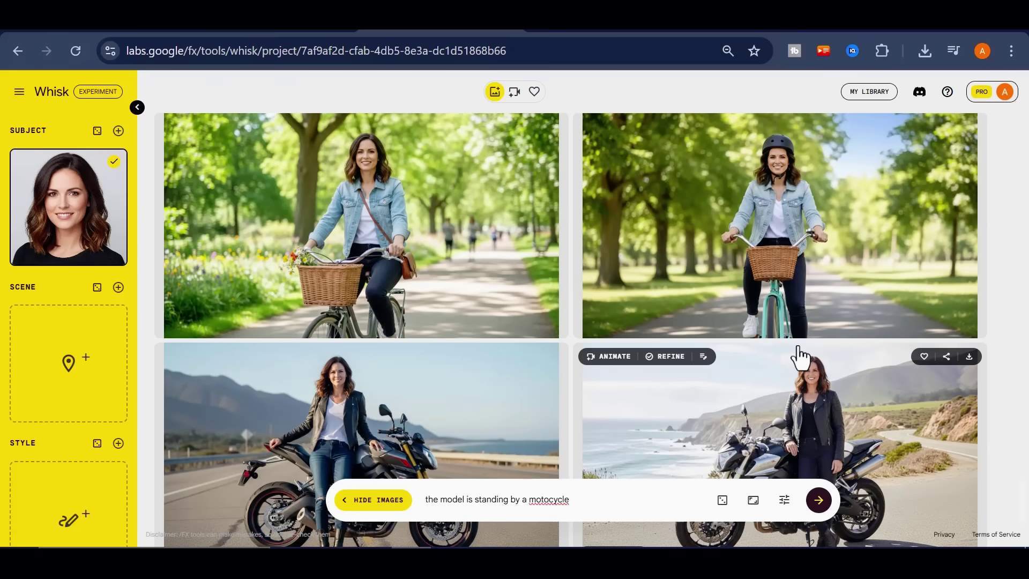
pyautogui.scroll(-1, 536, 316)
pyautogui.scroll(-1, 520, 320)
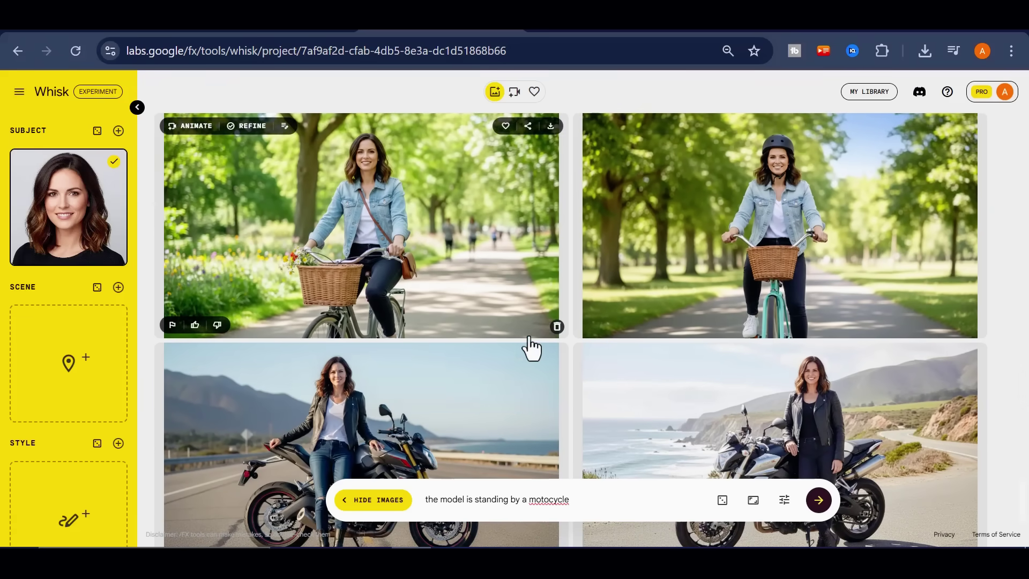
pyautogui.scroll(-3, 529, 345)
pyautogui.scroll(2, 581, 386)
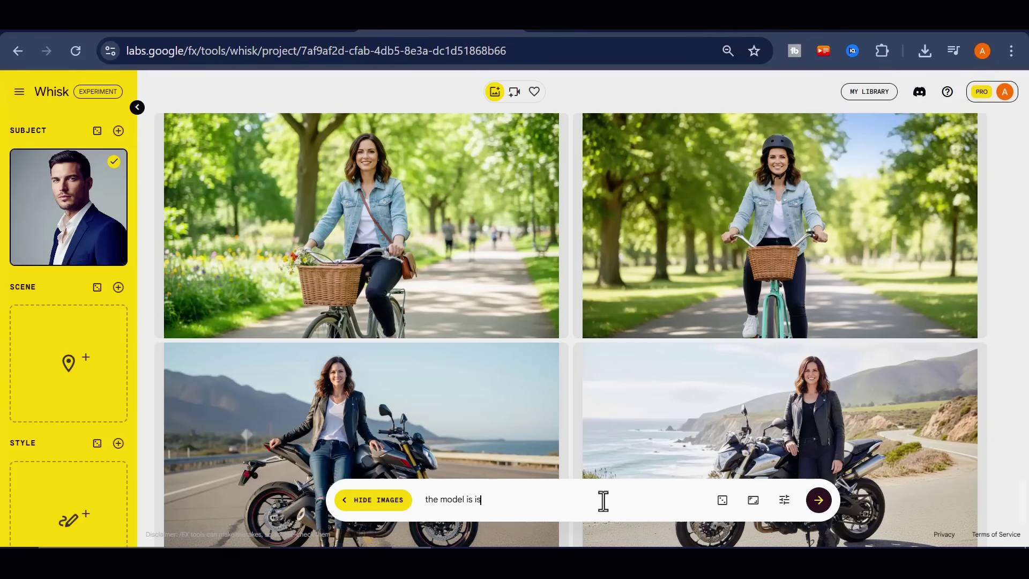
# Step: Generate images of the suited man in a luxury office
pyautogui.press('Return')
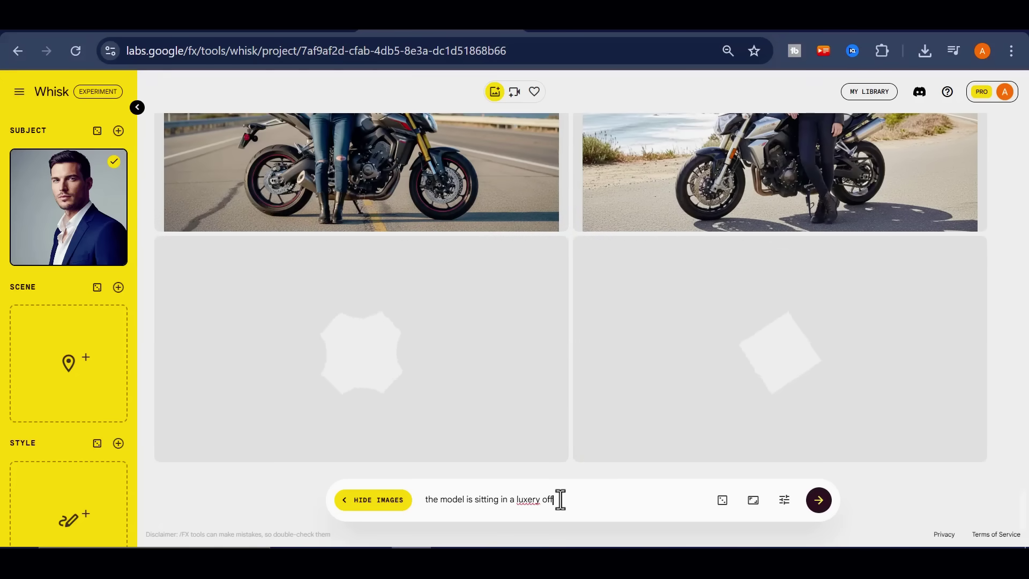
pyautogui.write('ice')
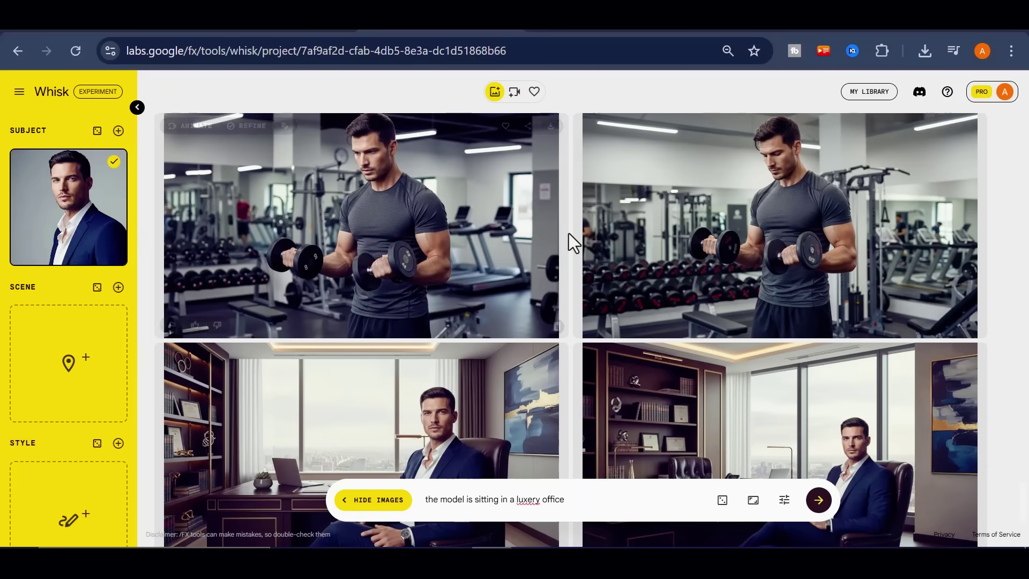
pyautogui.scroll(-2, 569, 233)
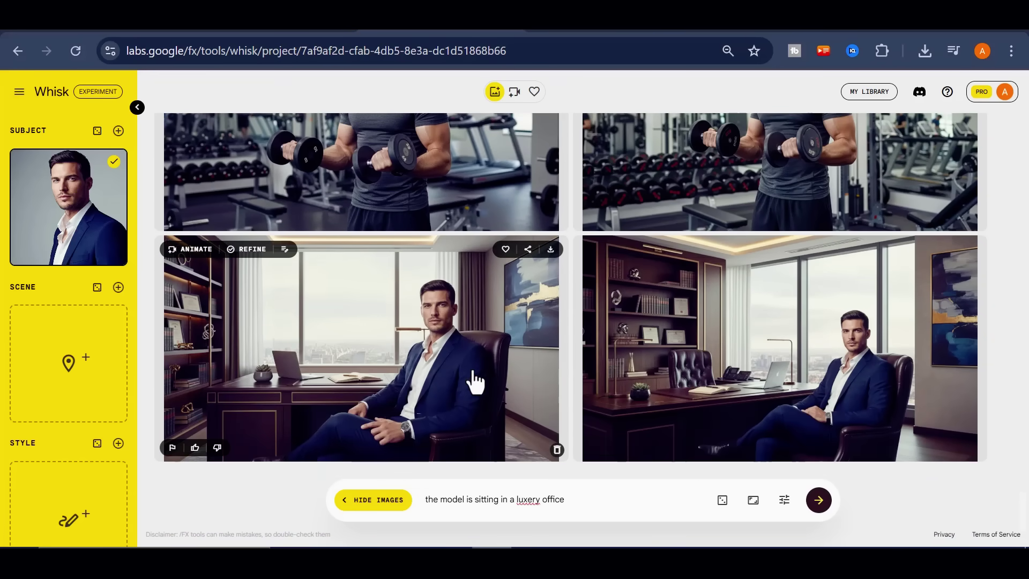
# Step: Check the prompt details of the left office image and the gym image
pyautogui.click(455, 374)
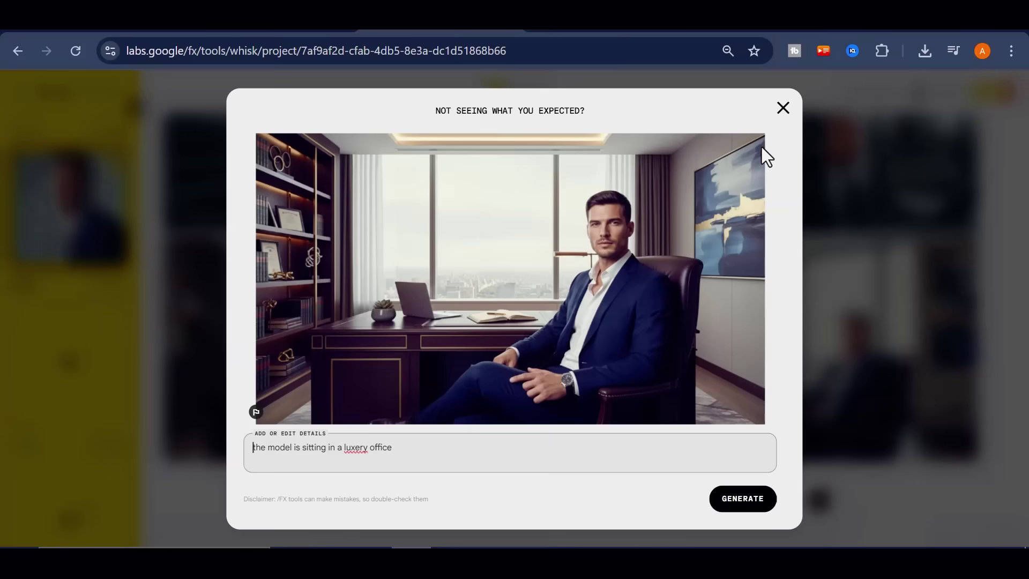
pyautogui.click(784, 109)
pyautogui.scroll(2, 781, 223)
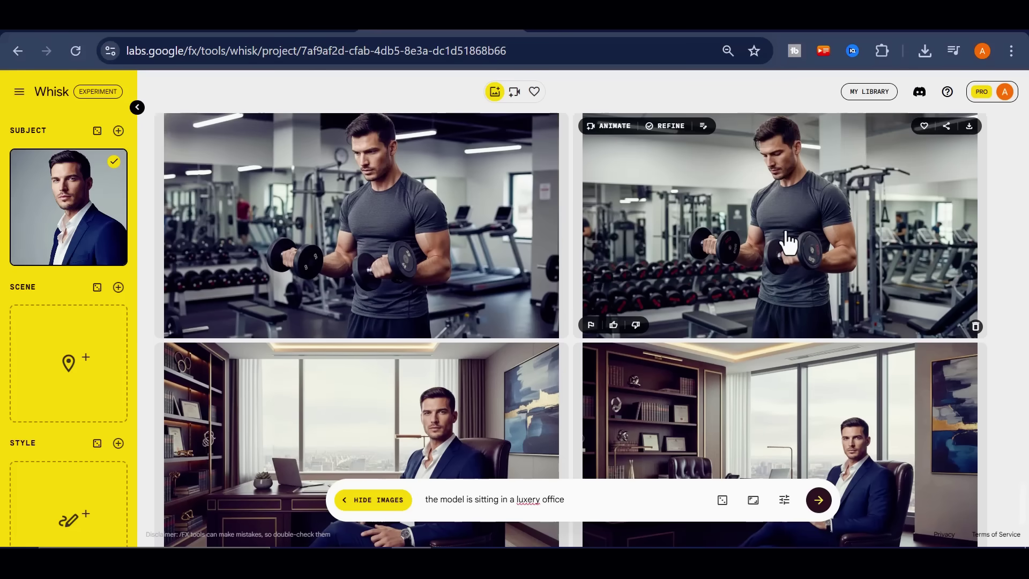
pyautogui.click(774, 232)
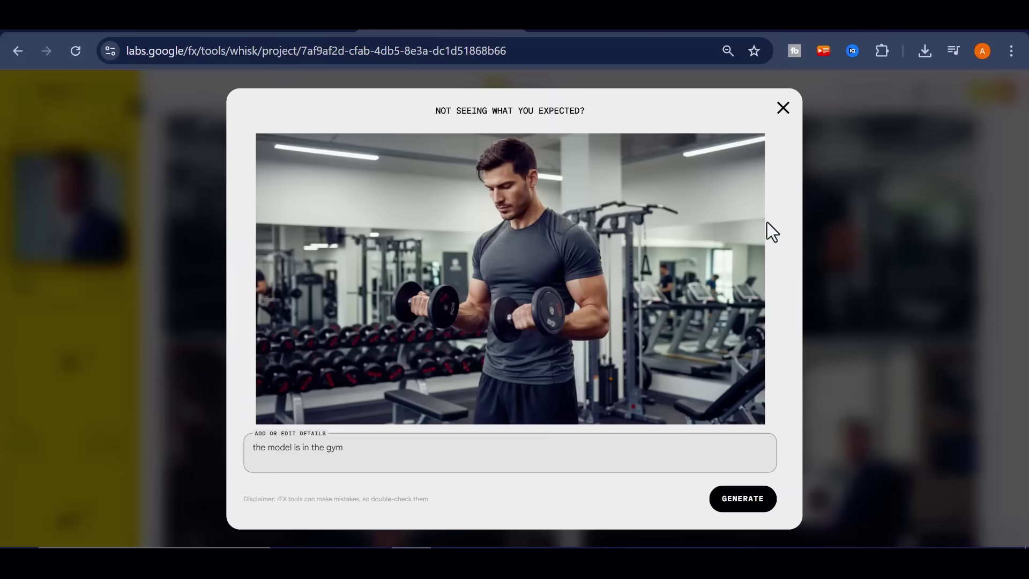
pyautogui.click(783, 109)
# Step: Scroll the gallery back to the woman-with-motorcycle row
pyautogui.scroll(-2, 455, 301)
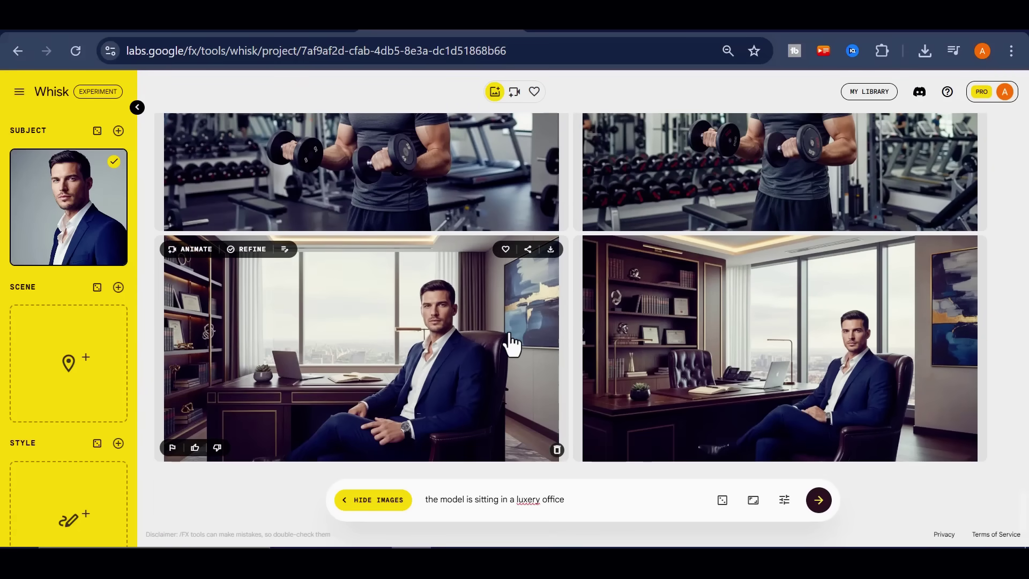
pyautogui.scroll(2, 522, 346)
pyautogui.scroll(2, 547, 361)
pyautogui.scroll(-3, 547, 368)
pyautogui.scroll(3, 479, 381)
pyautogui.scroll(2, 479, 382)
pyautogui.scroll(-2, 552, 361)
pyautogui.scroll(-2, 571, 320)
pyautogui.scroll(4, 570, 342)
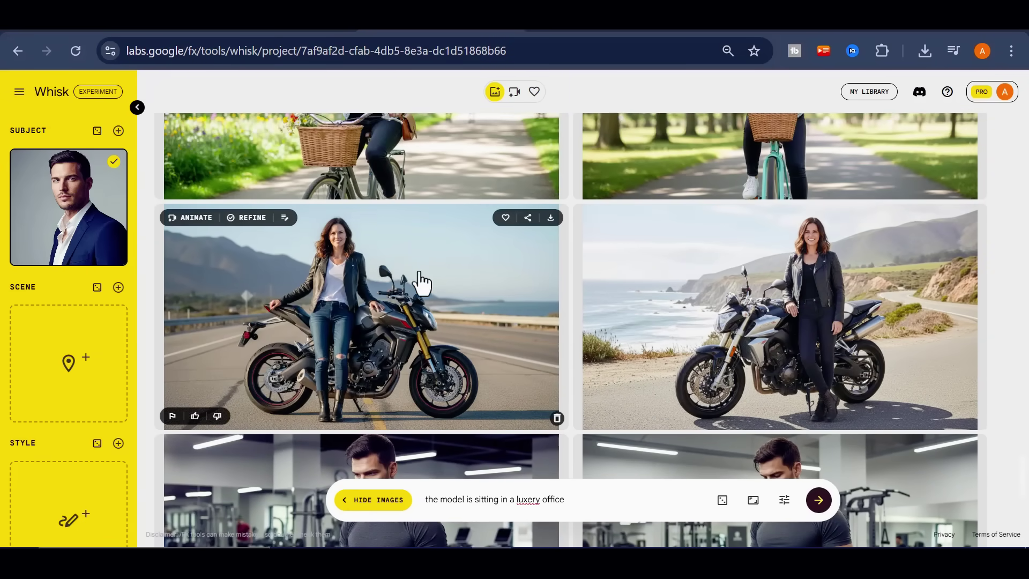
# Step: Animate the motorcycle image with the racing speech prompt, play the Veo video, and open its download menu
pyautogui.click(197, 218)
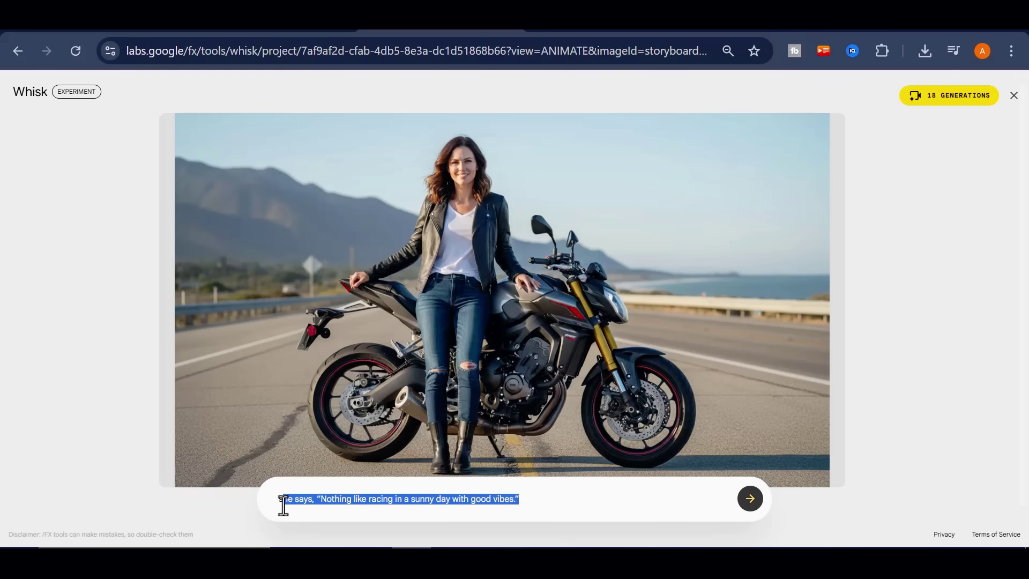
pyautogui.click(745, 498)
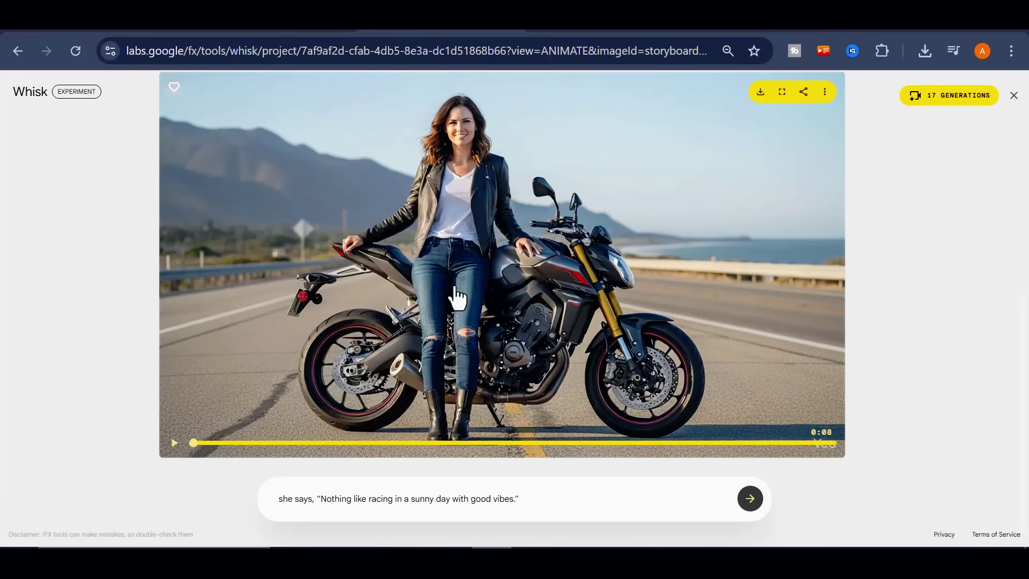
pyautogui.click(174, 444)
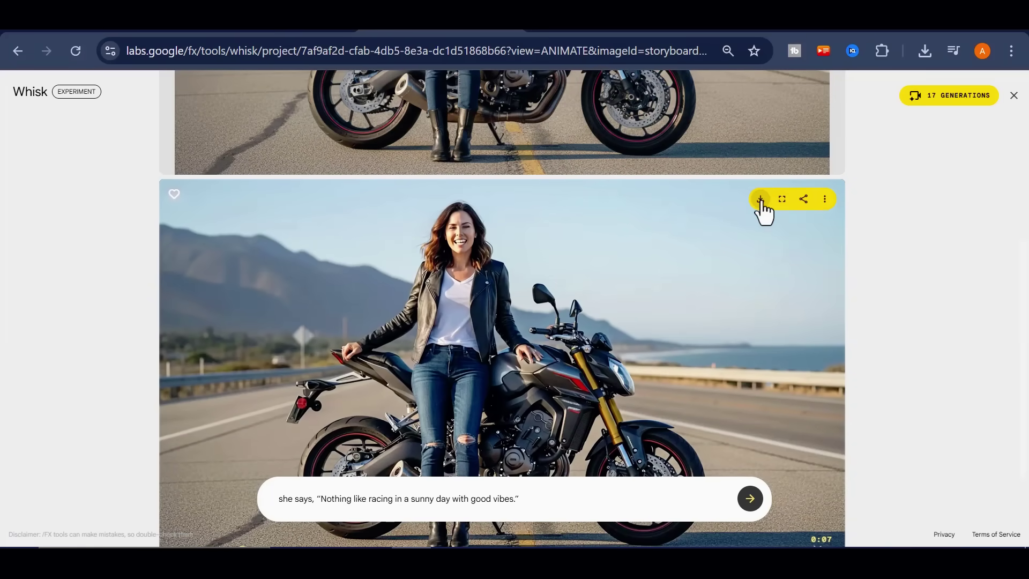
pyautogui.click(760, 201)
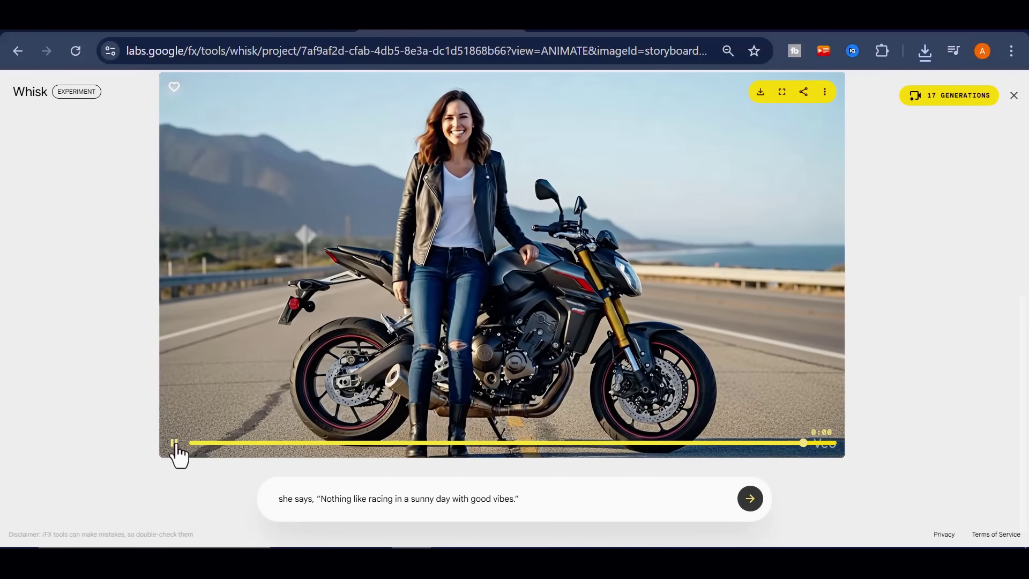
pyautogui.scroll(2, 662, 315)
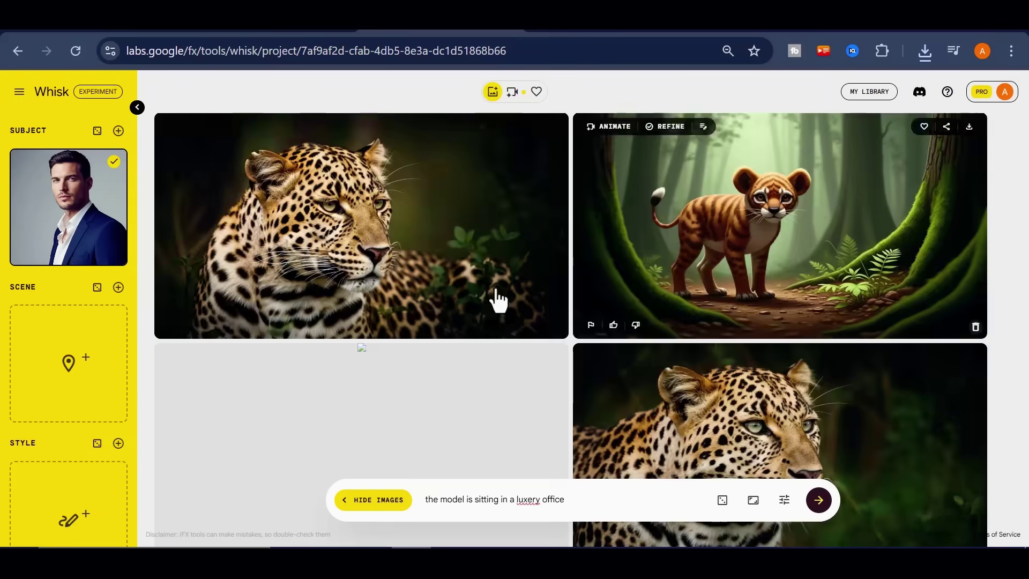
pyautogui.scroll(-10, 519, 305)
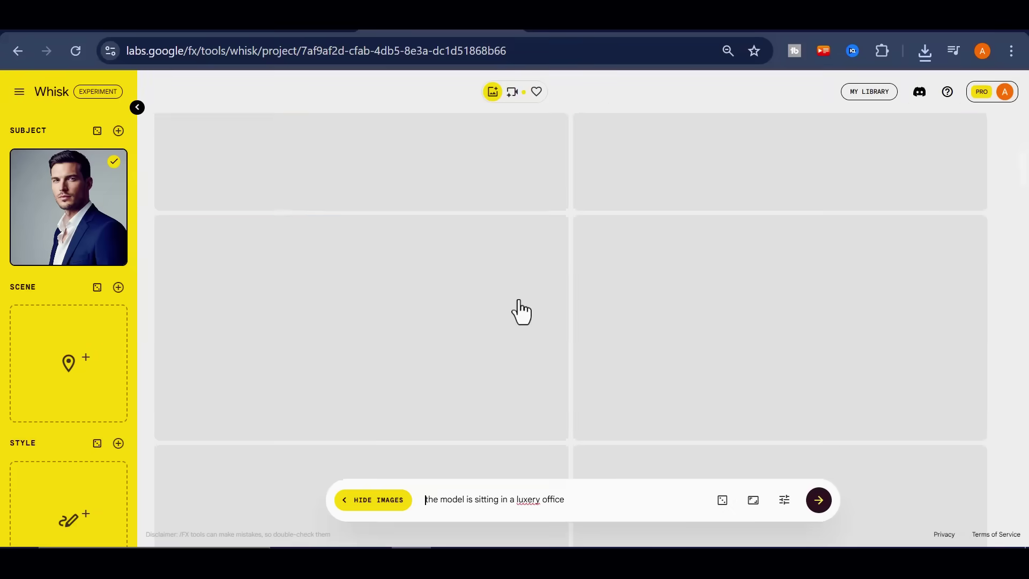
# Step: Review the cat astronaut and frog hat images' prompt details
pyautogui.scroll(-4, 525, 228)
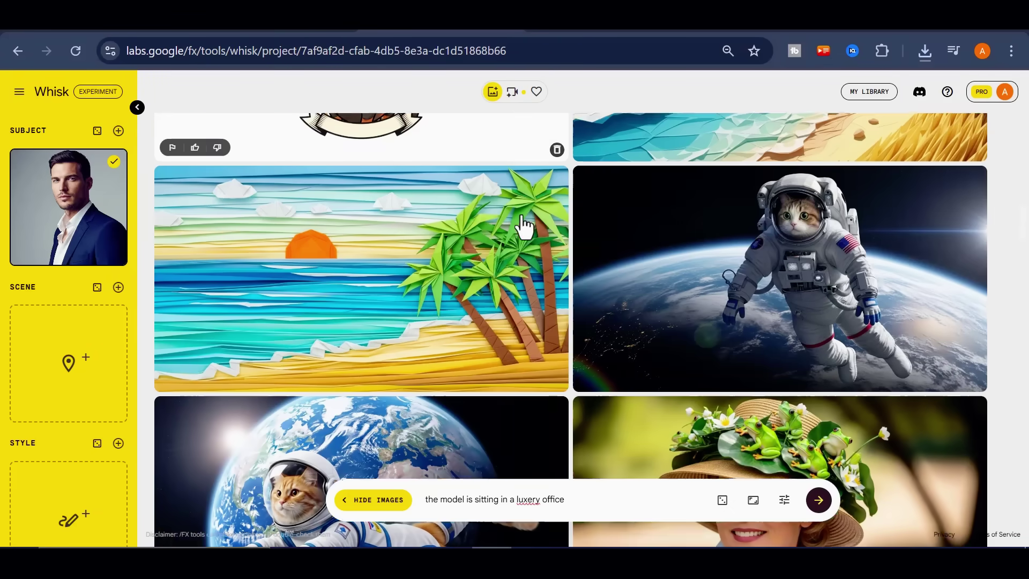
pyautogui.click(678, 215)
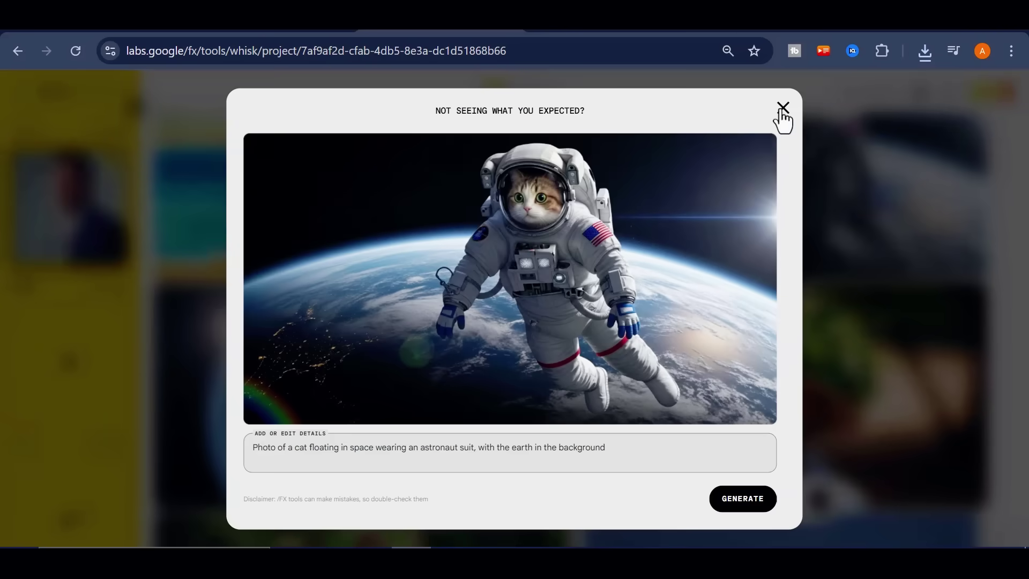
pyautogui.click(783, 109)
pyautogui.click(763, 271)
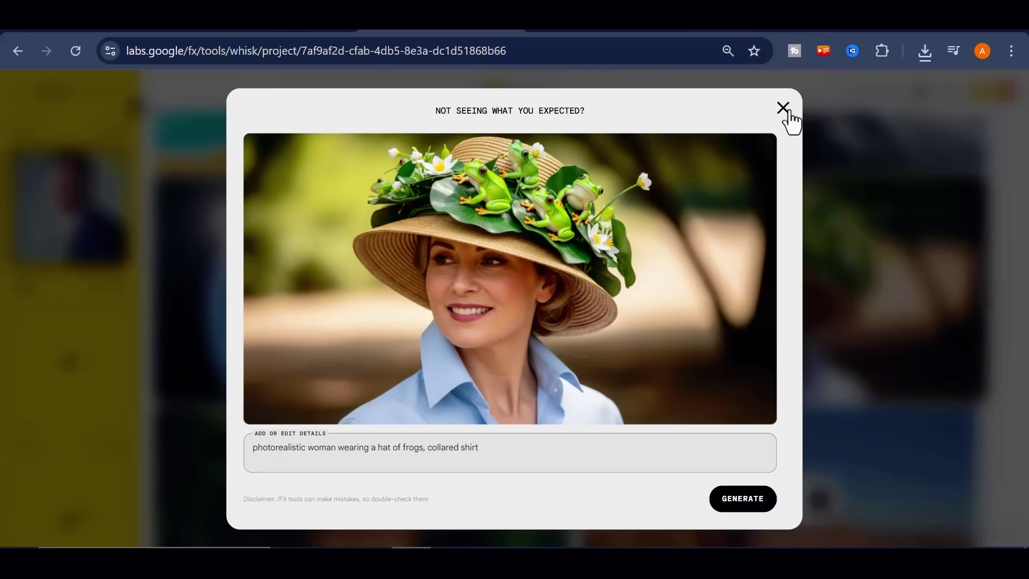
pyautogui.click(784, 110)
# Step: Scroll down and review the green handbag image's prompt details
pyautogui.scroll(-8, 577, 256)
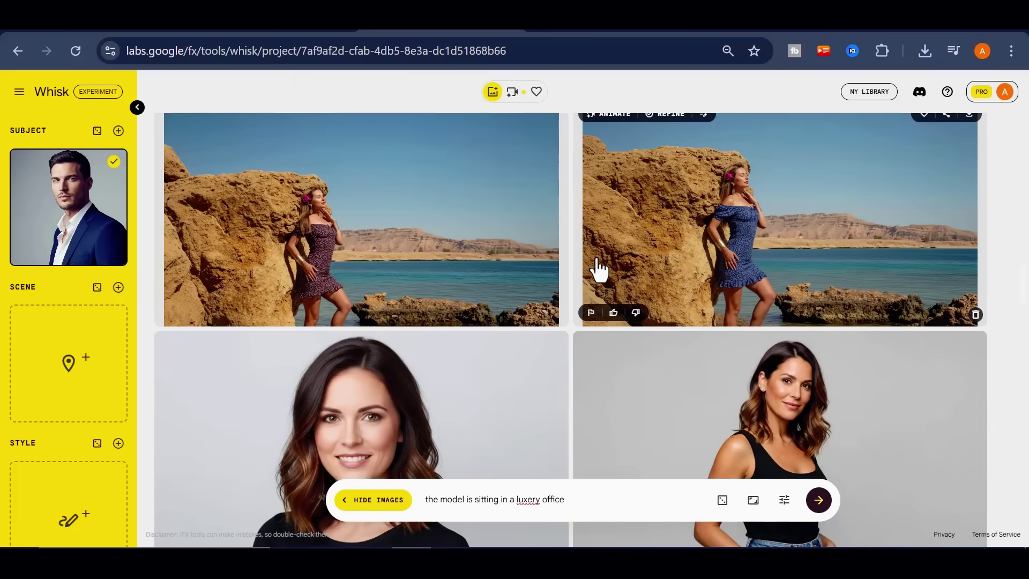
pyautogui.scroll(-10, 547, 247)
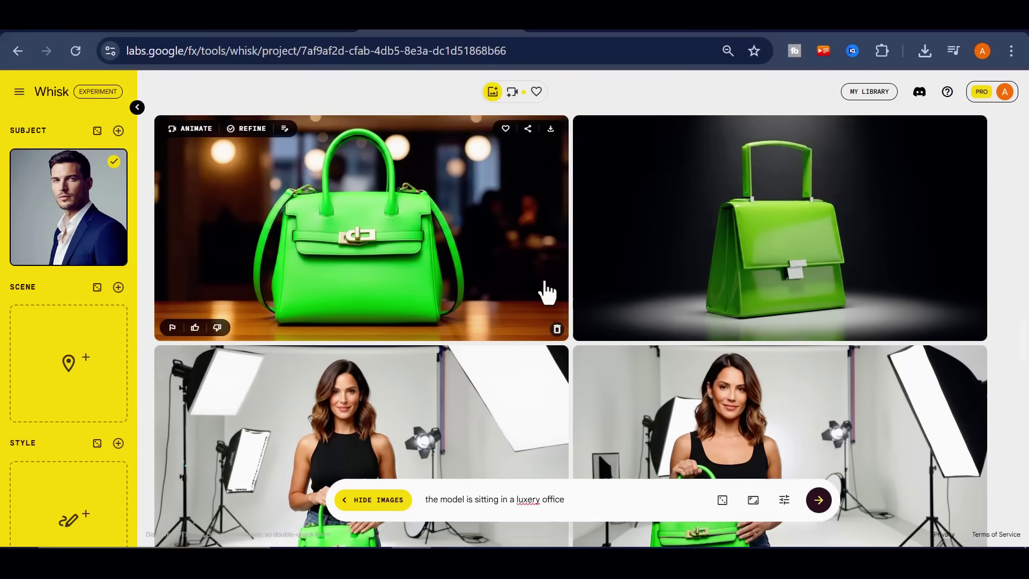
pyautogui.scroll(-2, 547, 292)
pyautogui.click(453, 237)
pyautogui.click(783, 108)
pyautogui.scroll(10, 644, 234)
pyautogui.scroll(-12, 642, 265)
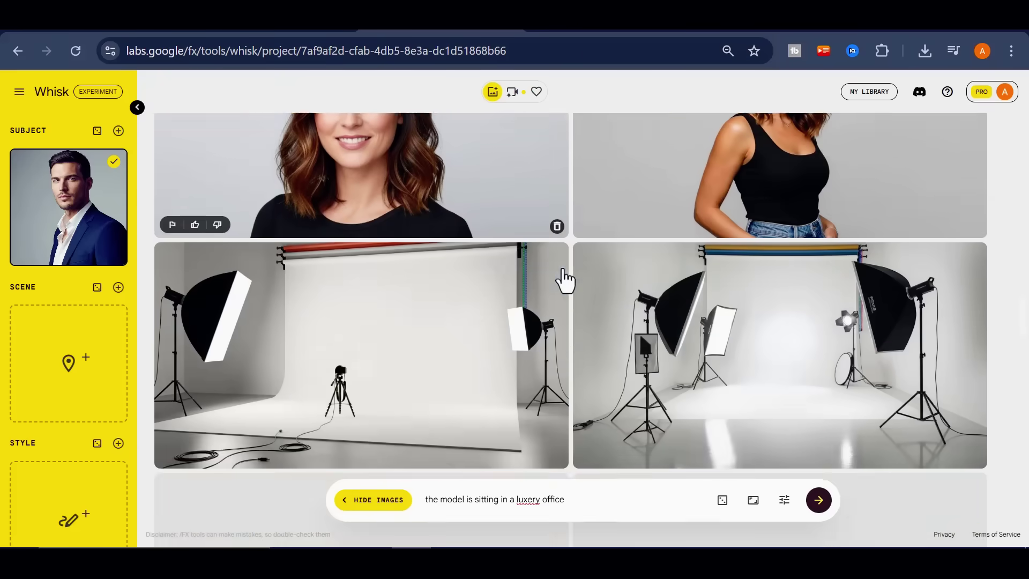
pyautogui.scroll(-5, 527, 305)
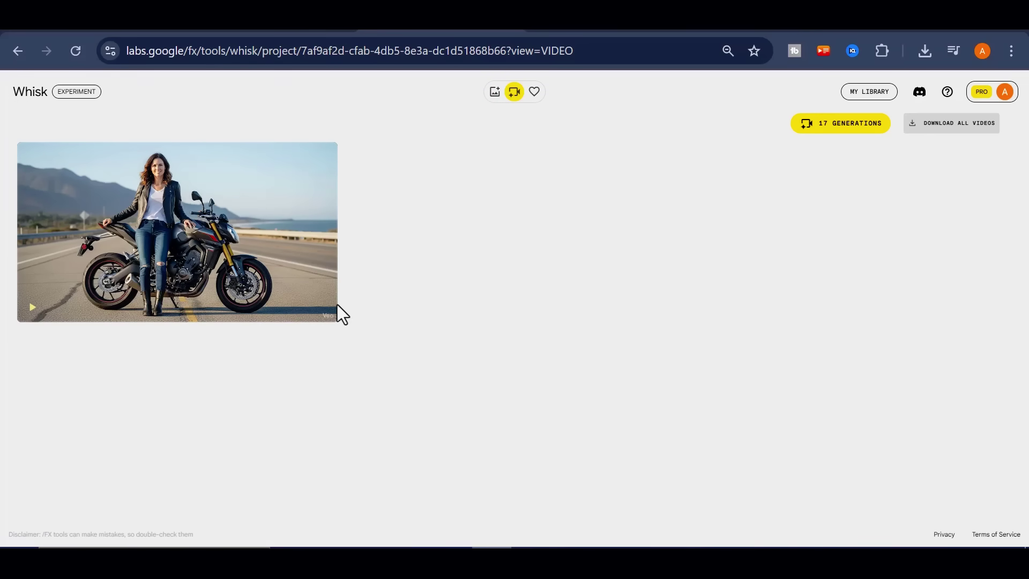
# Step: Switch to the Image gallery and scroll to the beach-rock row with the blue-dress image
pyautogui.click(494, 92)
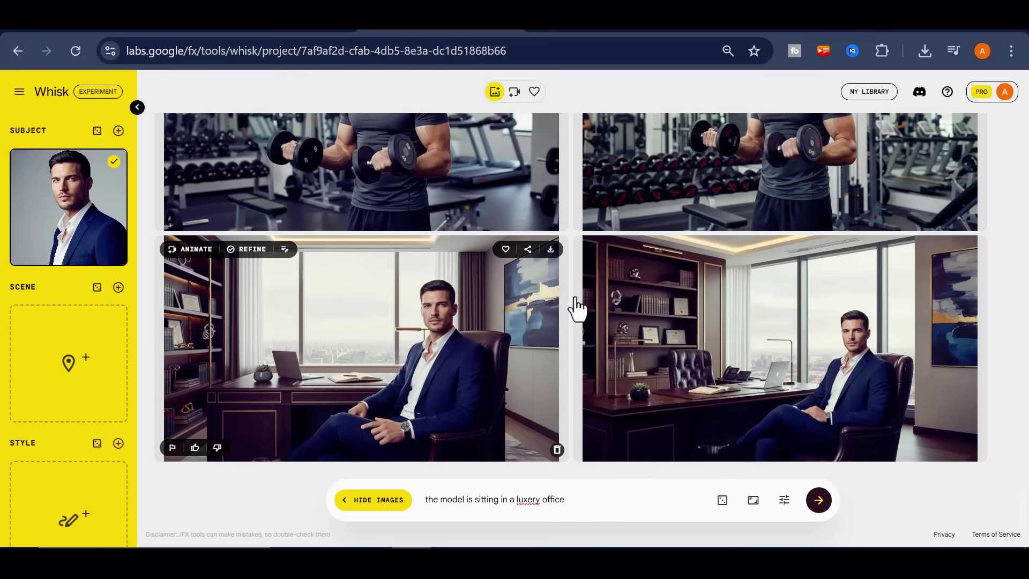
pyautogui.scroll(12, 619, 320)
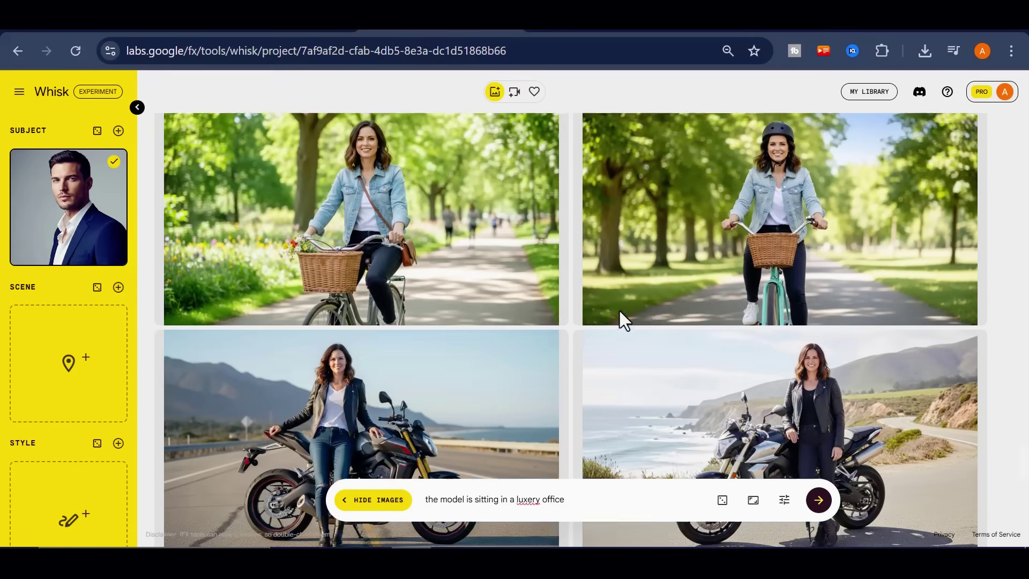
pyautogui.scroll(10, 620, 315)
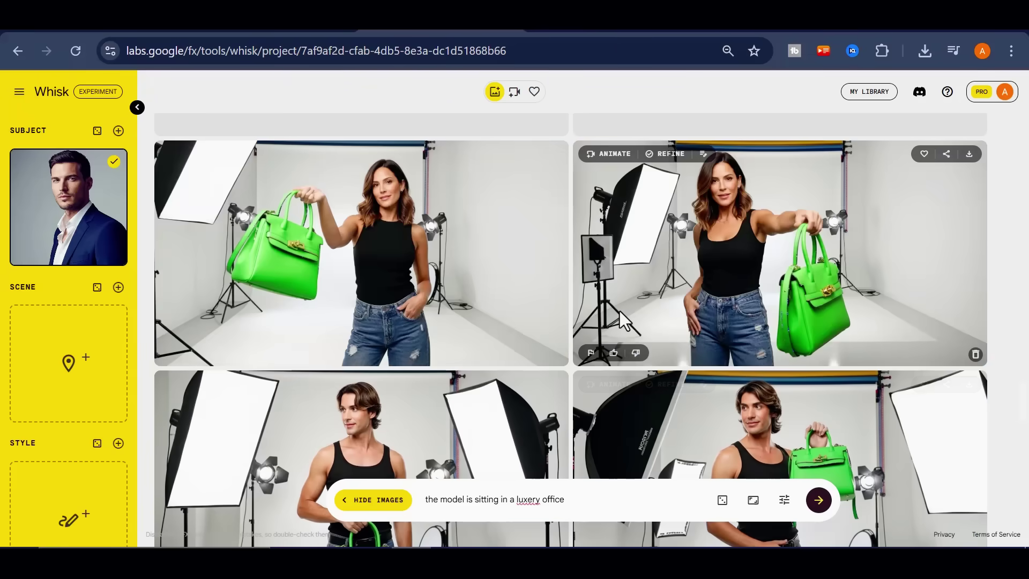
pyautogui.scroll(10, 622, 321)
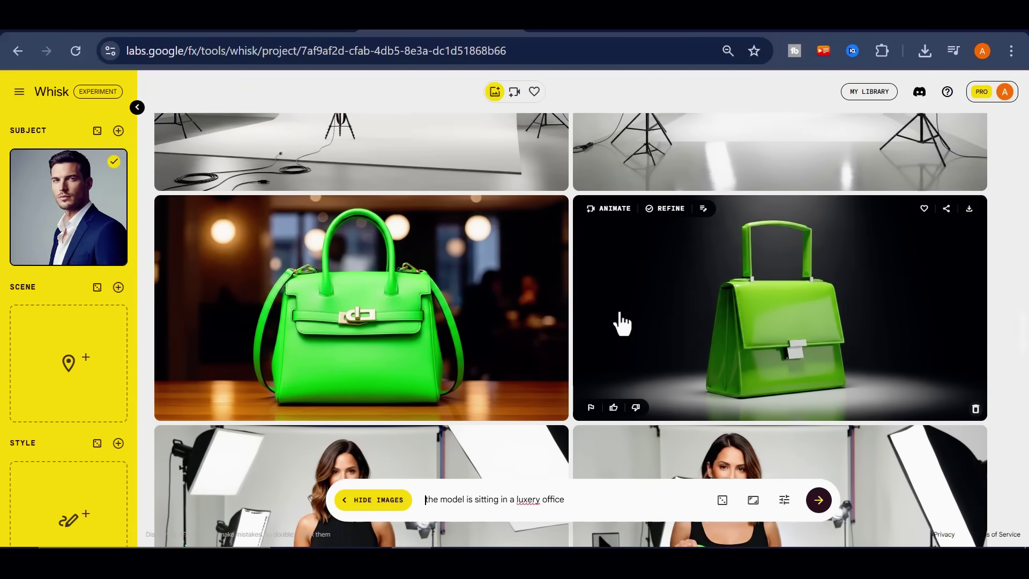
pyautogui.scroll(10, 622, 321)
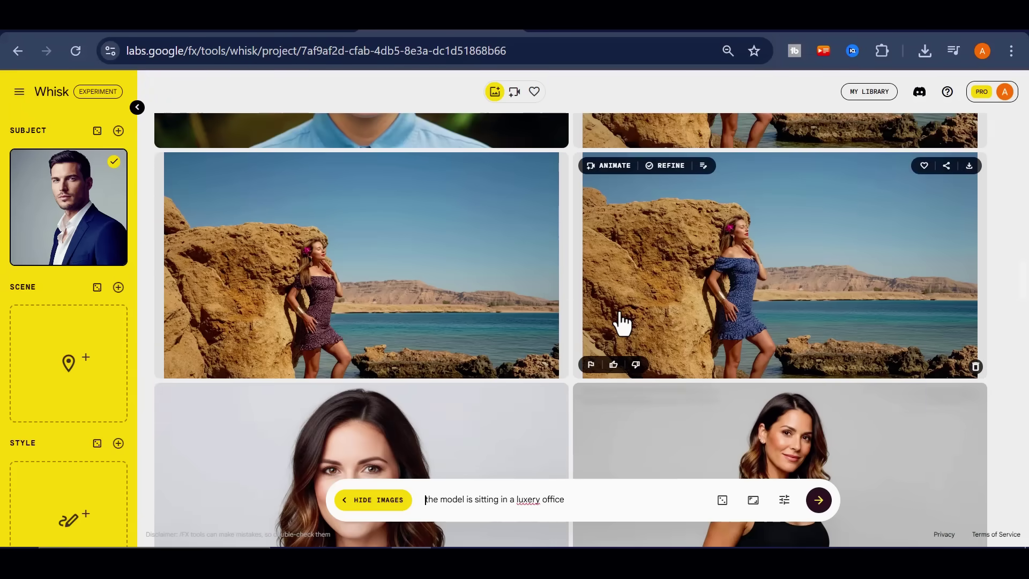
pyautogui.scroll(10, 622, 322)
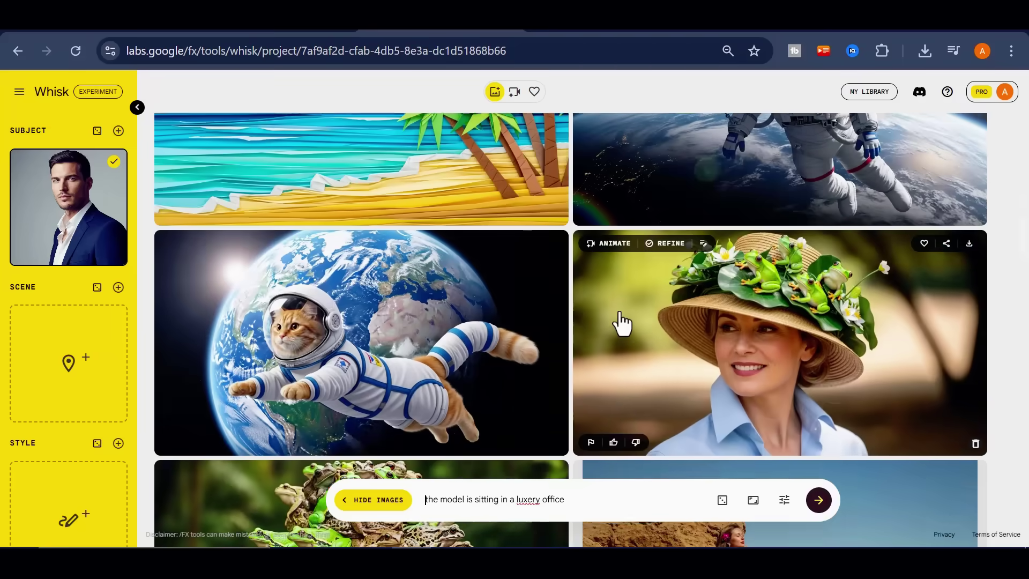
pyautogui.scroll(10, 622, 321)
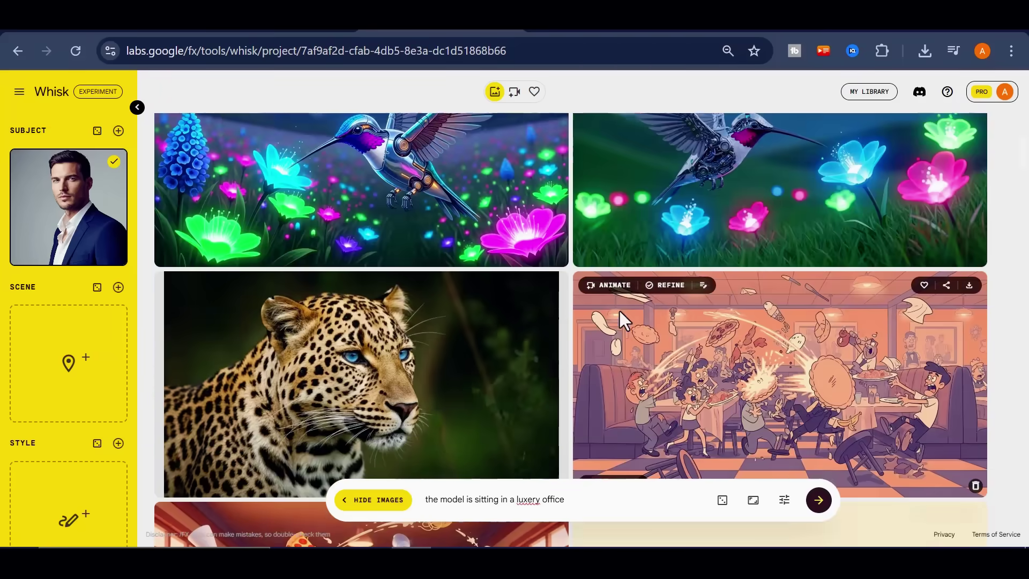
pyautogui.scroll(1, 622, 321)
pyautogui.scroll(-15, 622, 321)
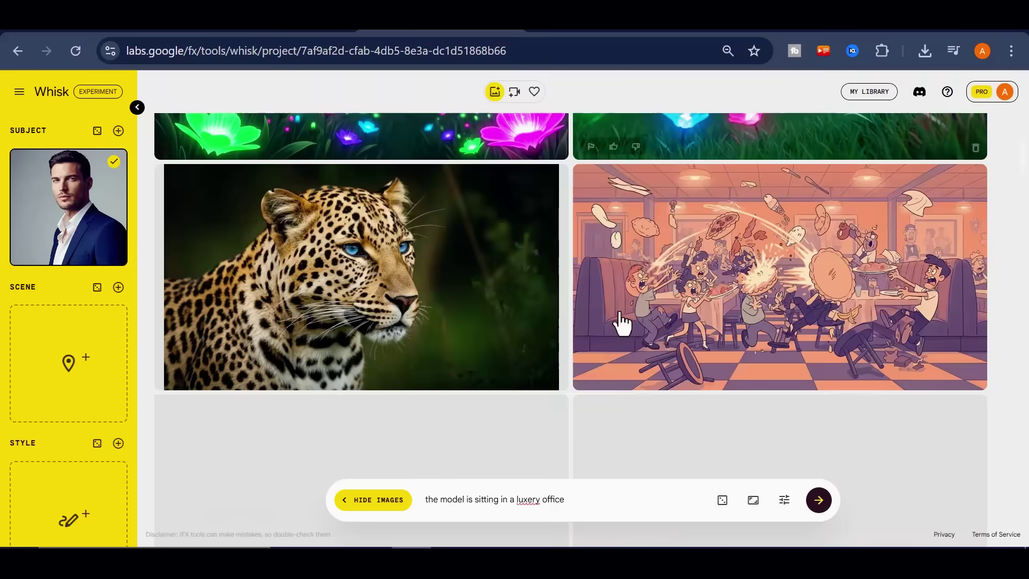
pyautogui.scroll(-4, 620, 317)
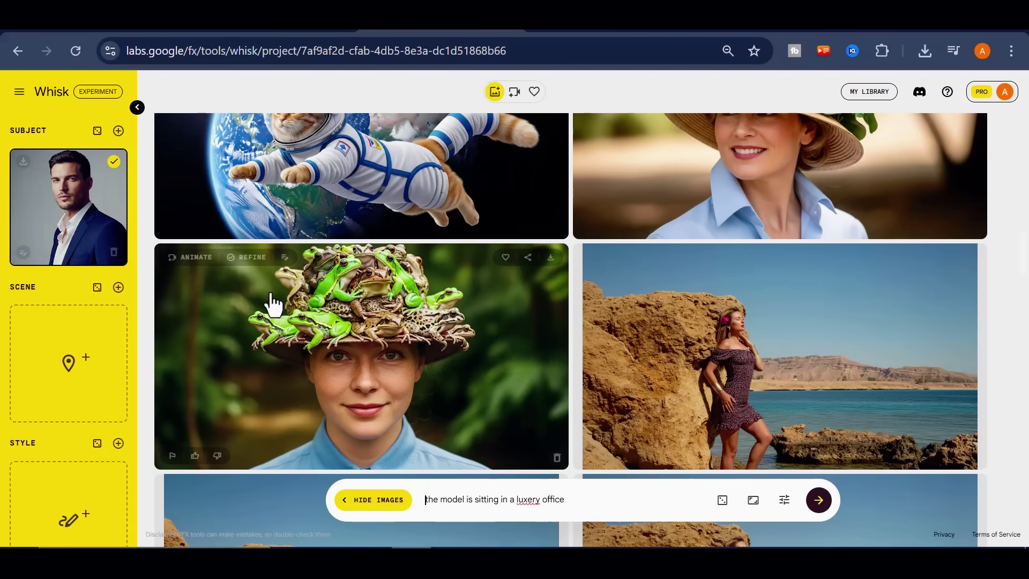
pyautogui.scroll(-7, 564, 356)
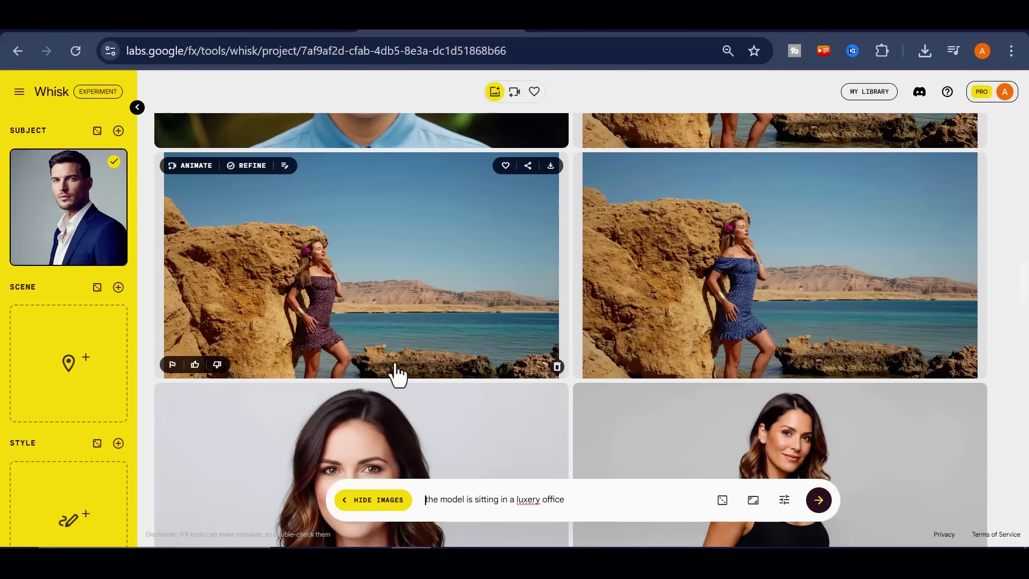